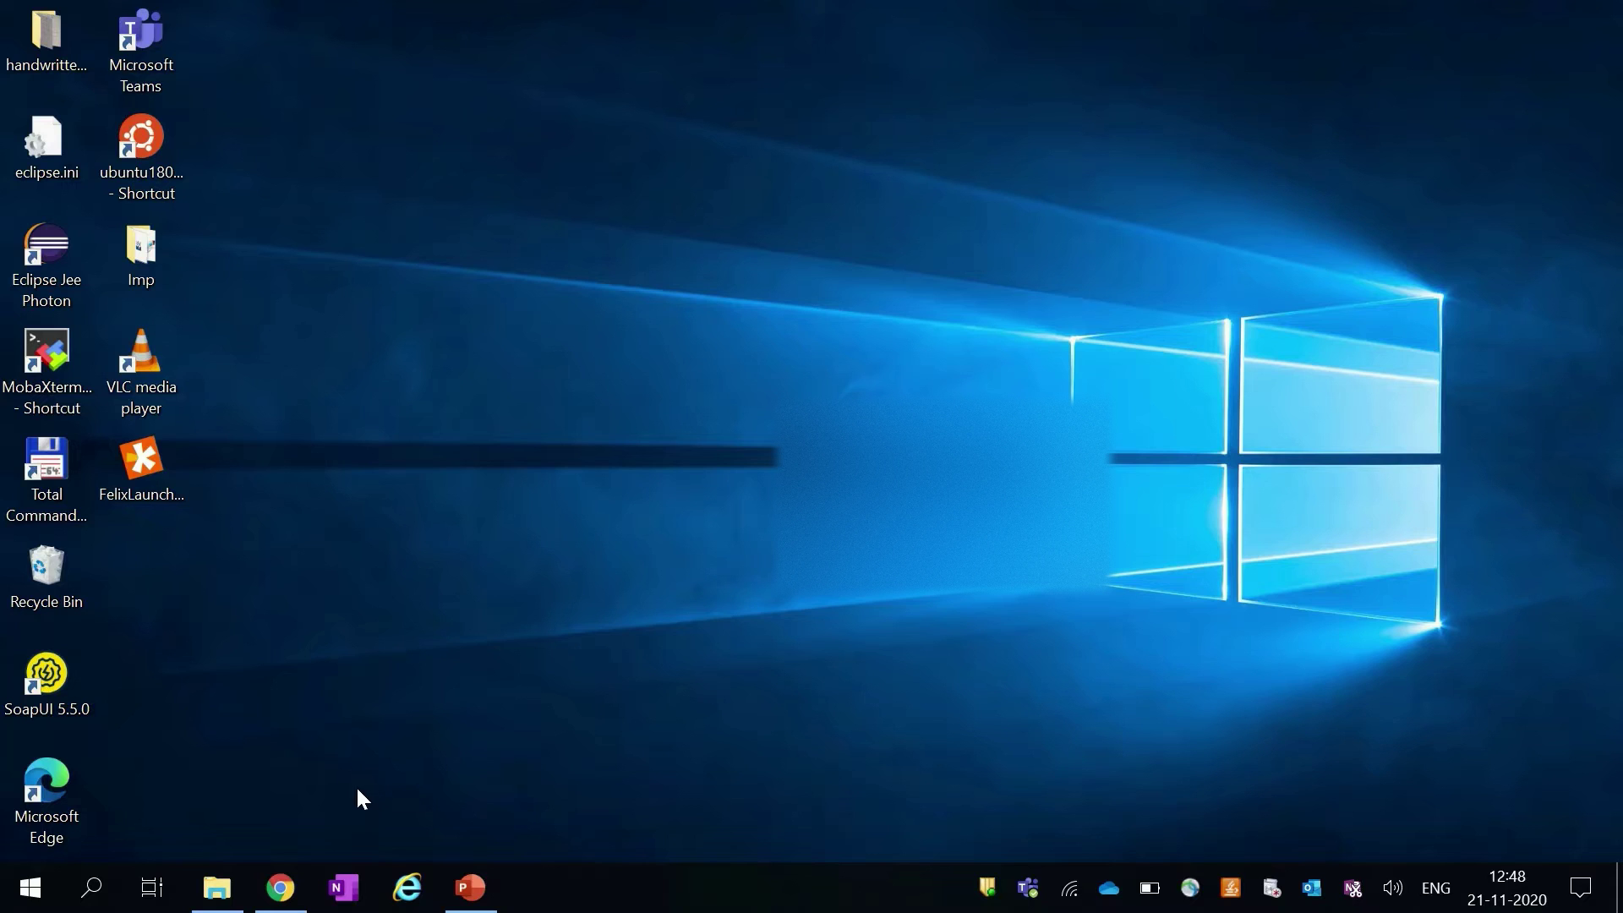
- Show the Combine Video Clips folder in File Explorer and select the Dog clip
click(215, 886)
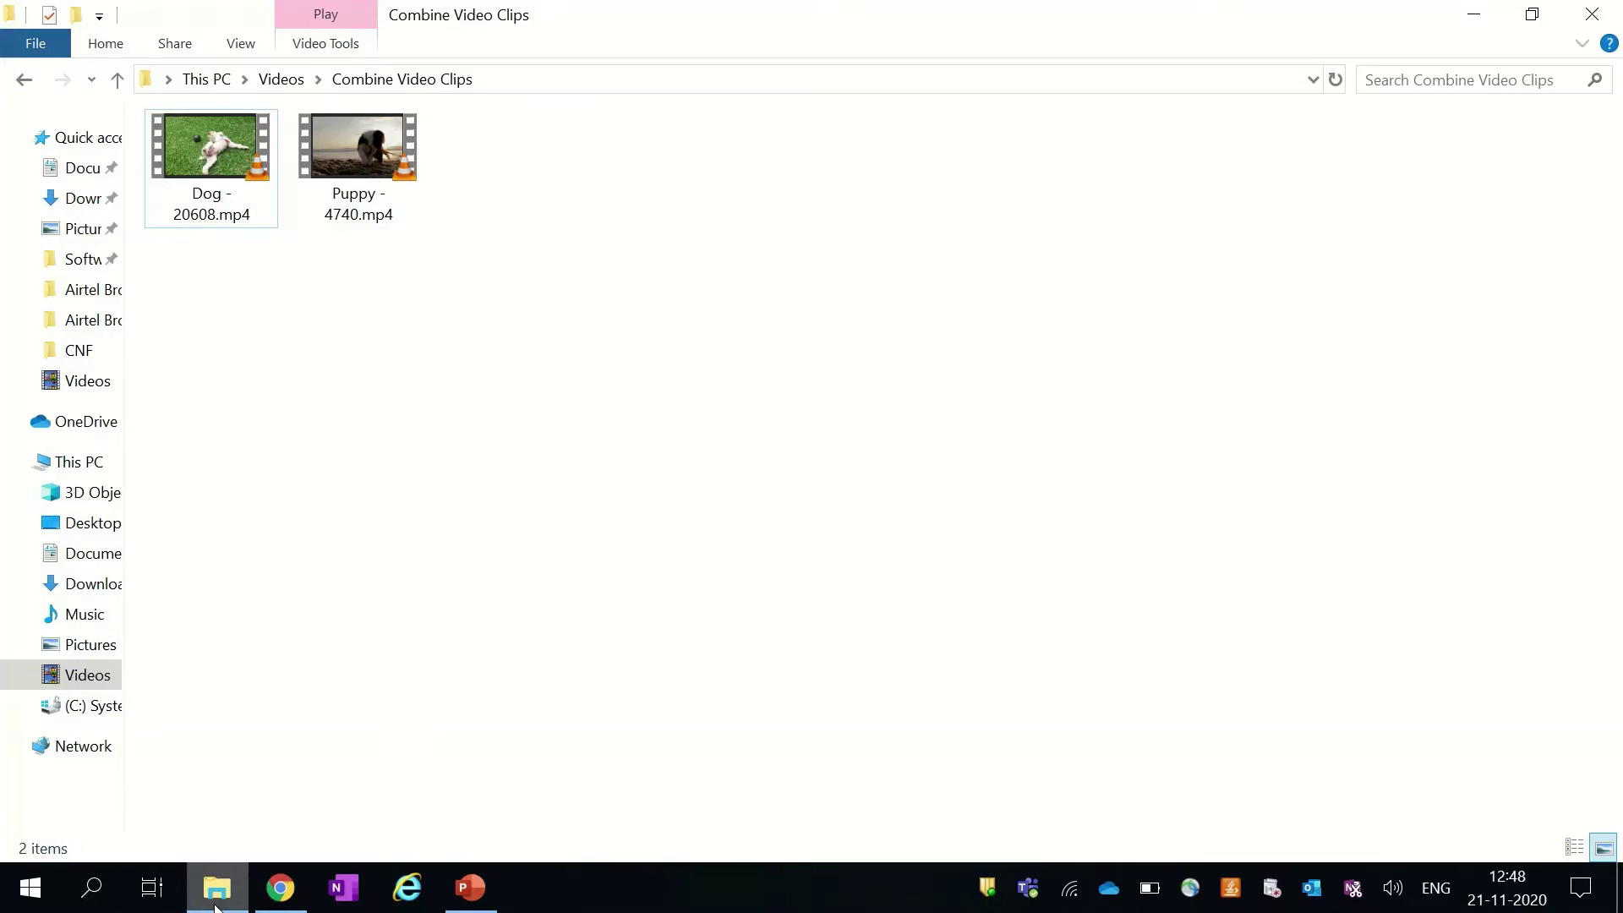
click(222, 217)
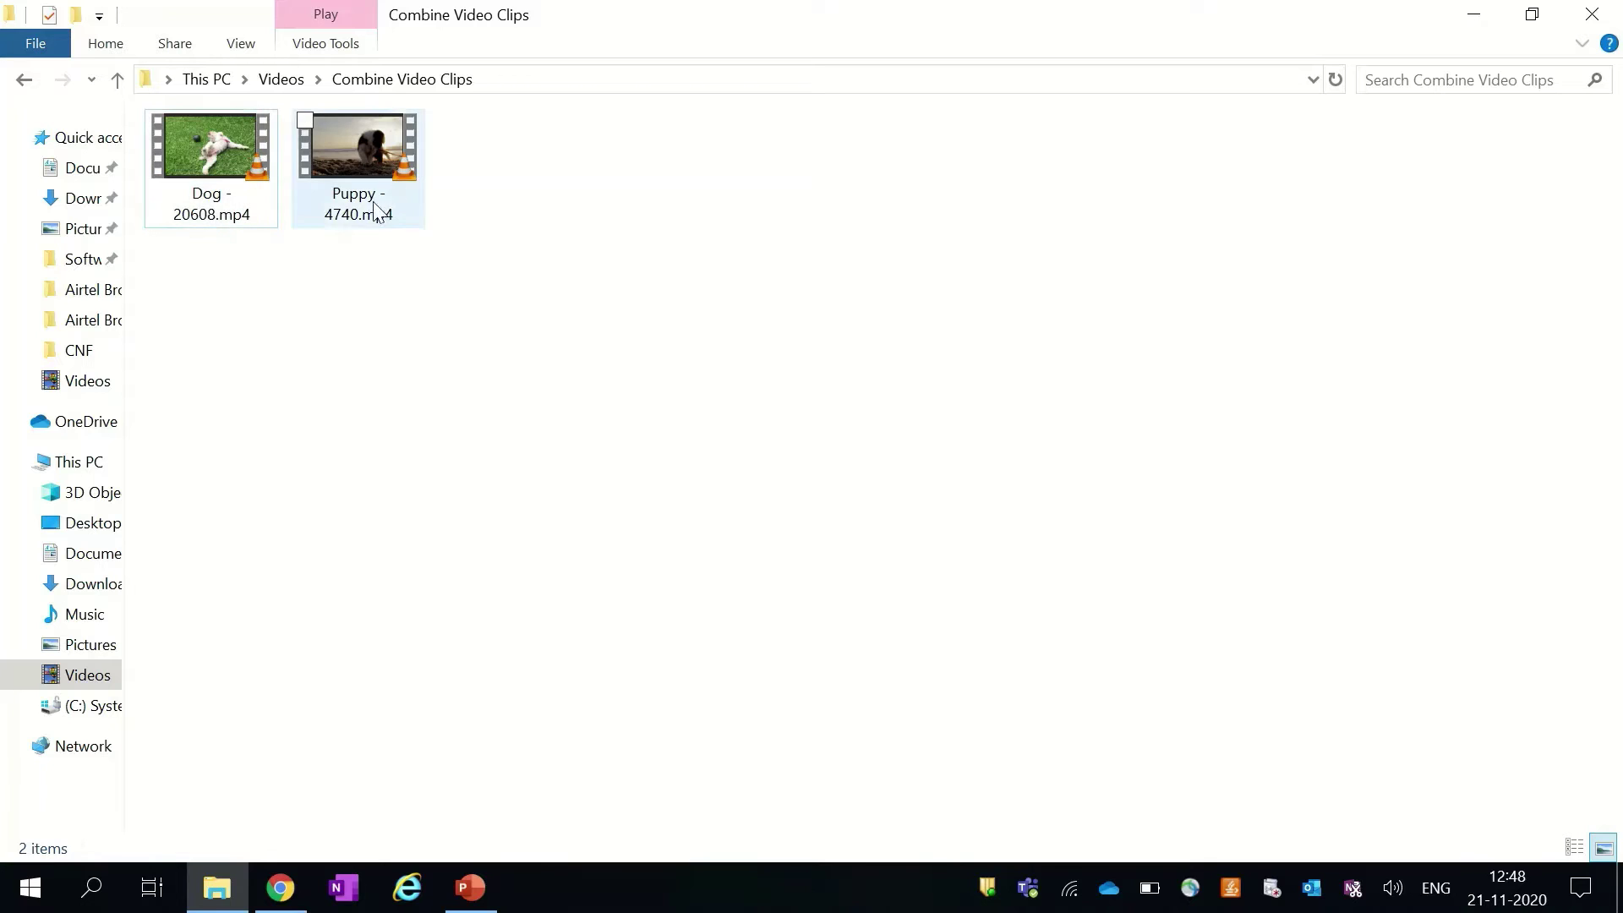
- Search Pixabay for dog videos, then minimize Chrome to reveal the clips folder
click(279, 887)
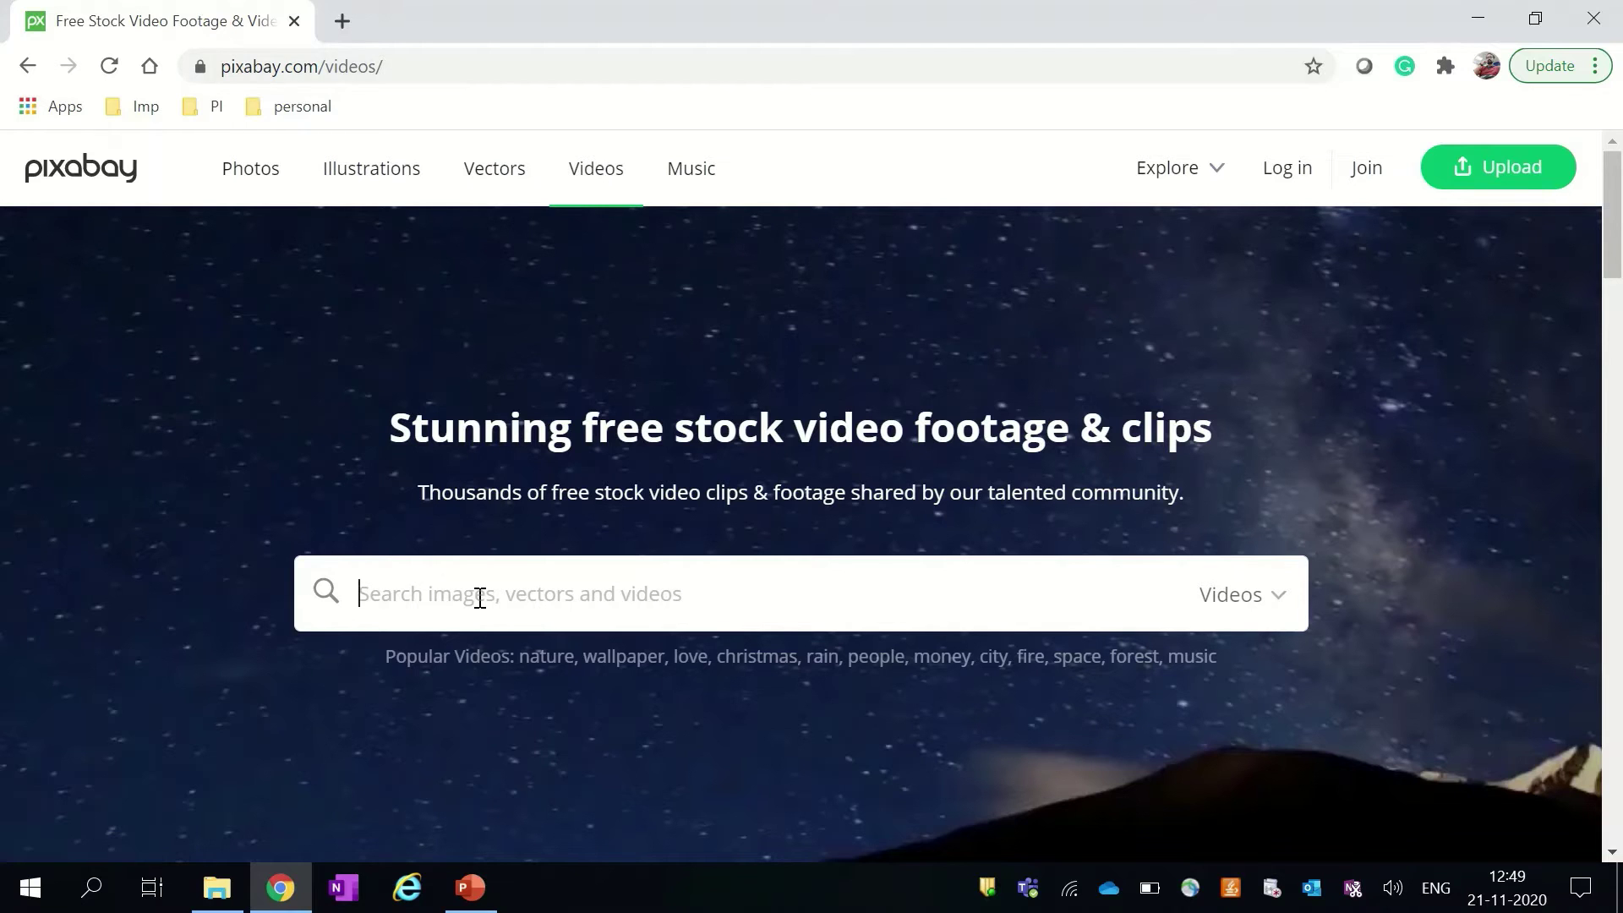
text(dog)
key(Return)
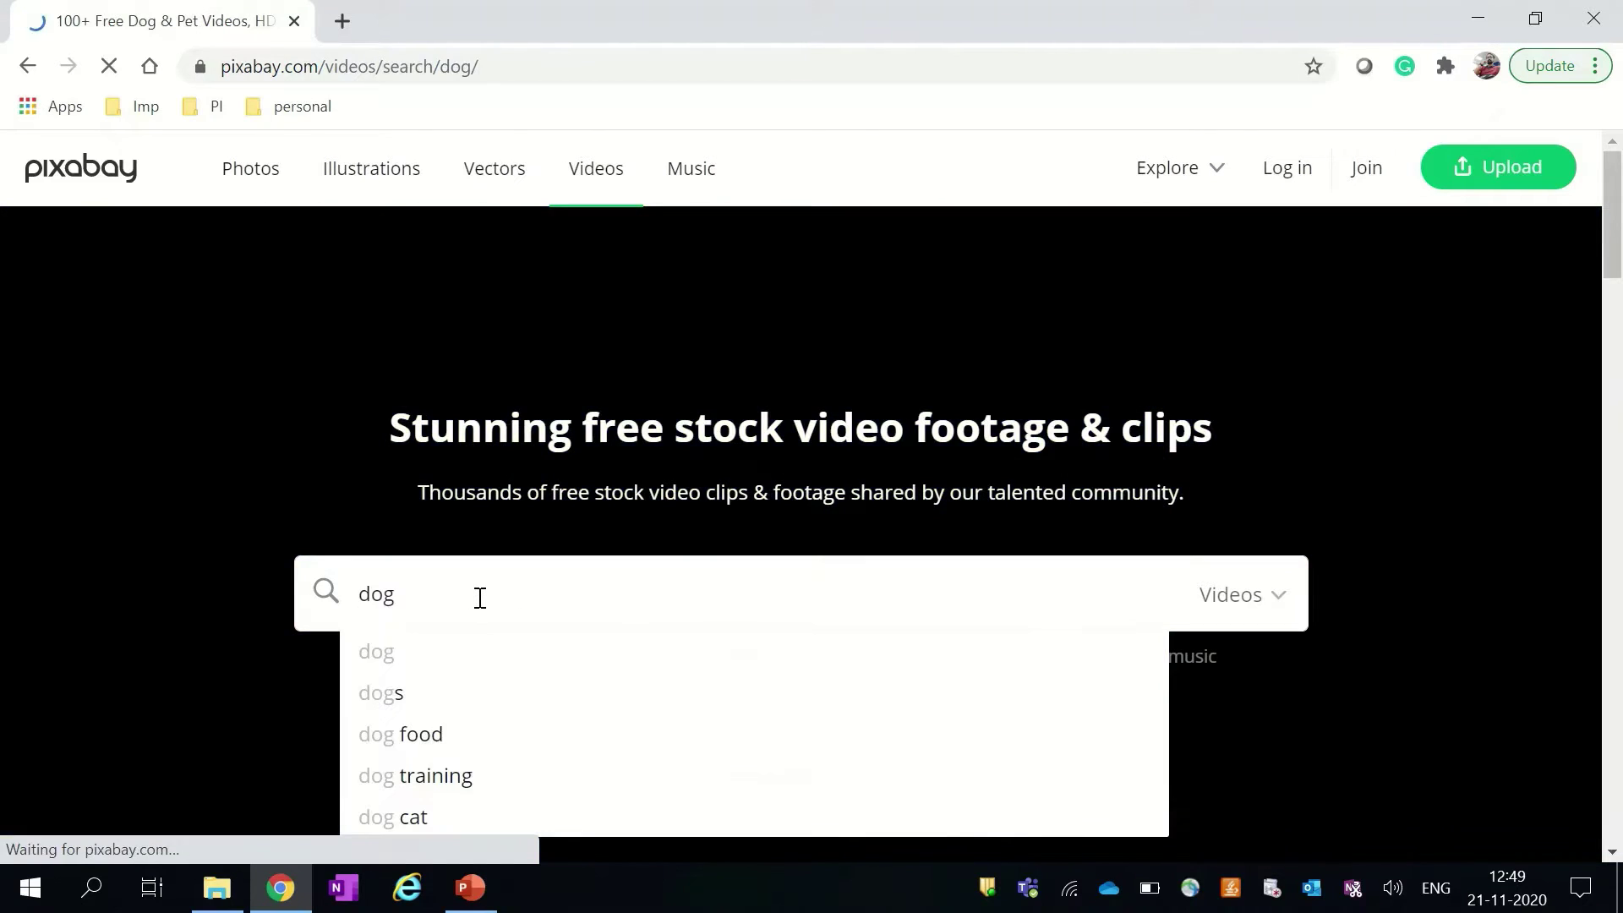
scroll(479, 599, down, 5)
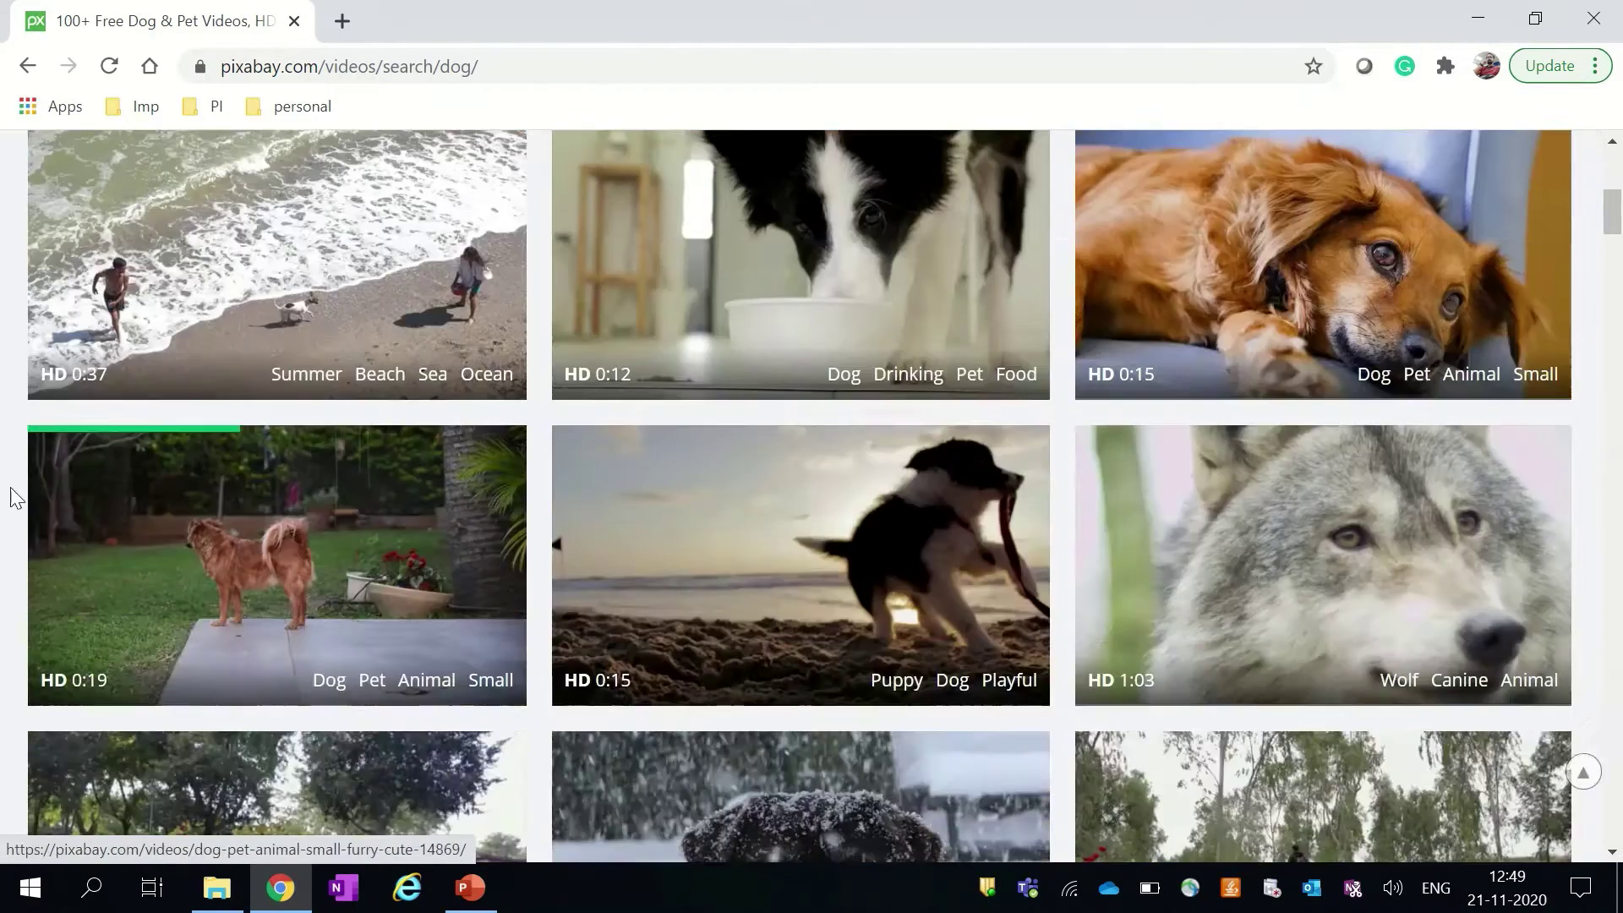
scroll(423, 733, down, 5)
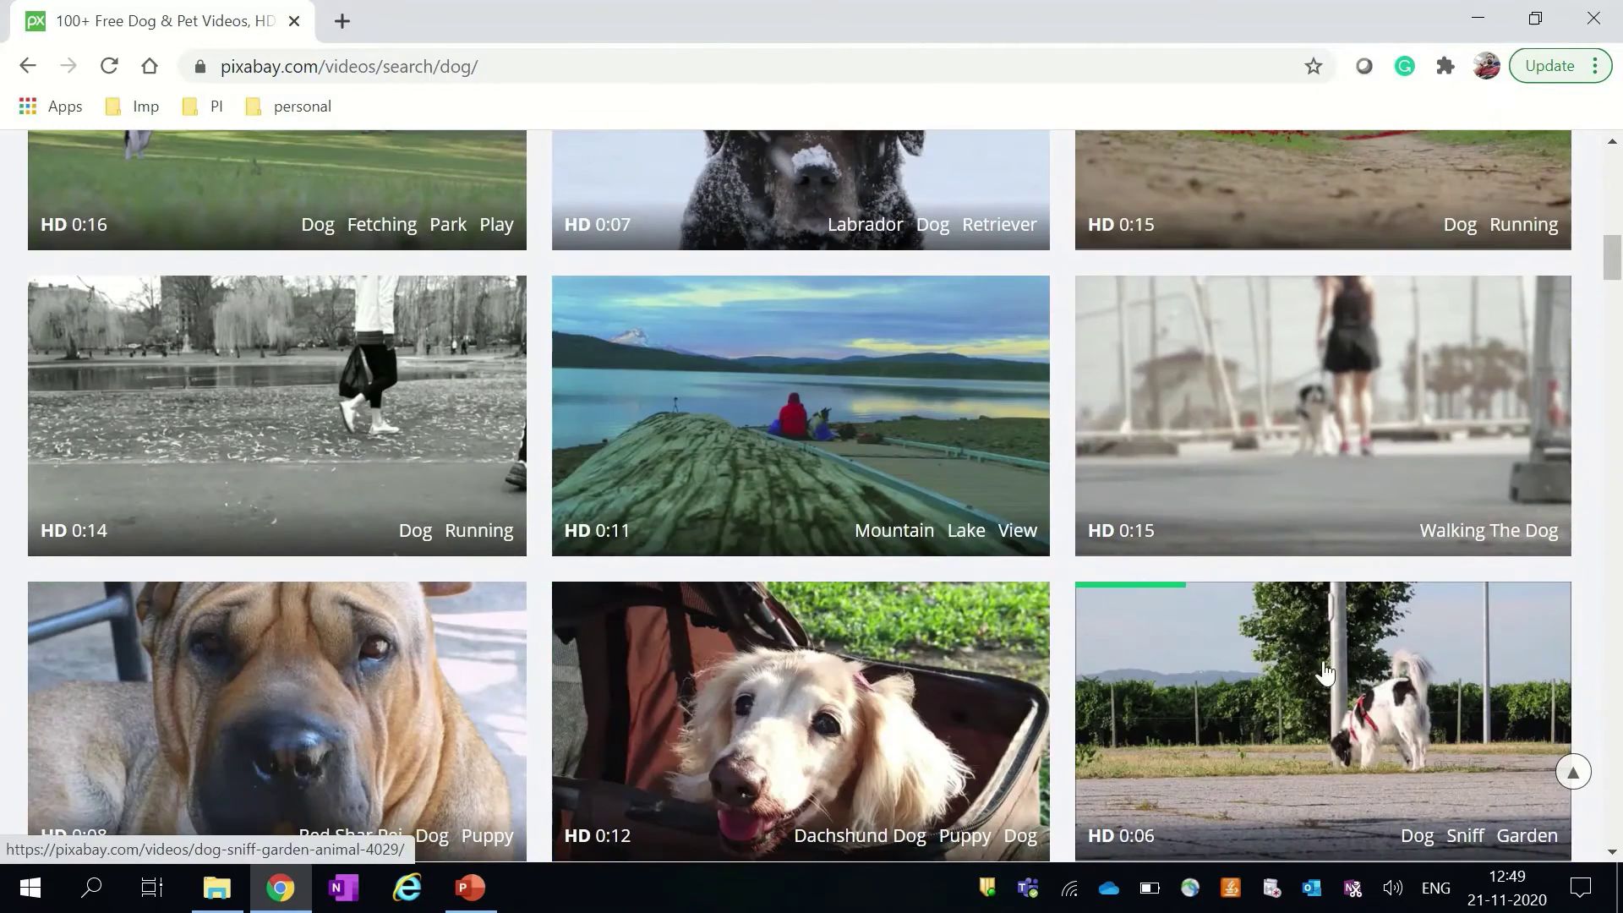
click(1476, 17)
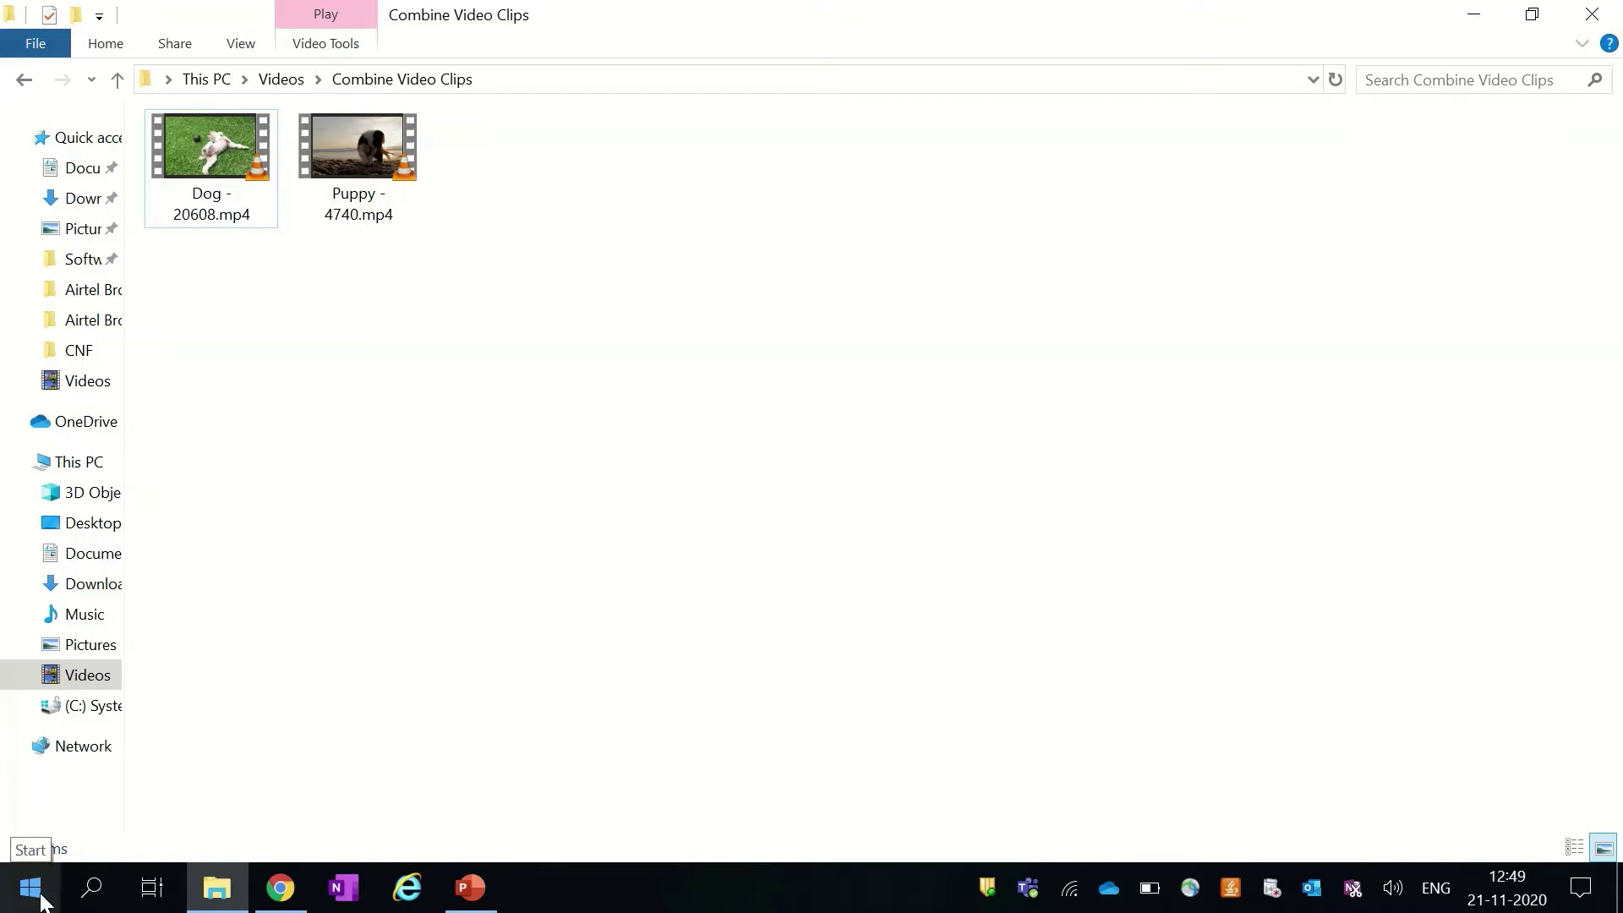
- Launch Video Editor from Windows search and start a new blank video project
click(92, 888)
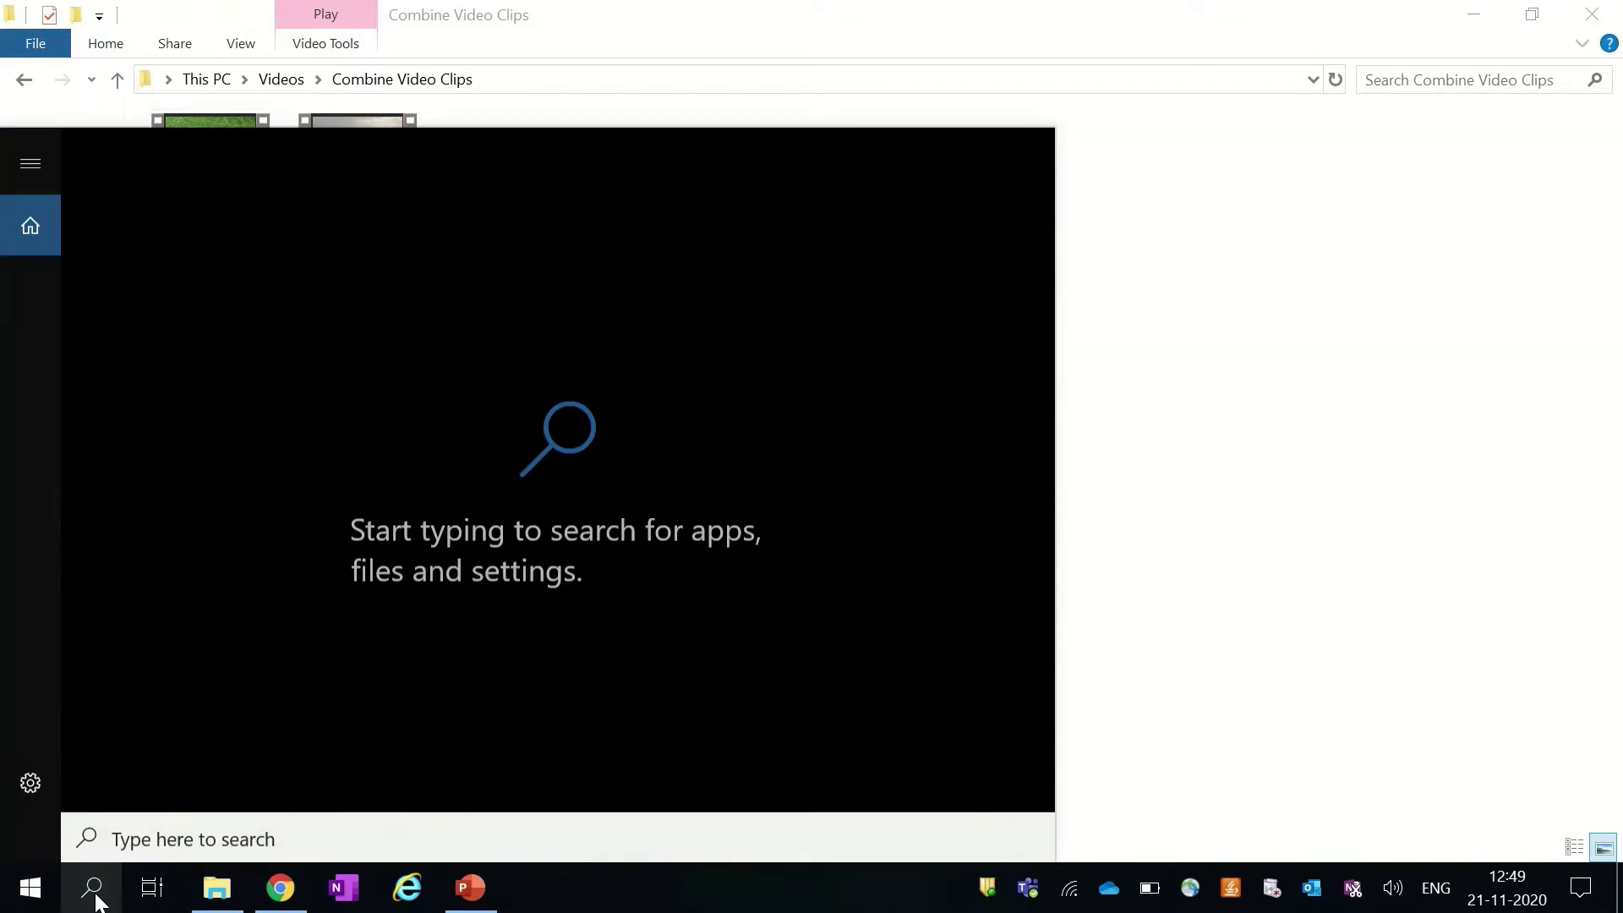
text(video Editor)
key(Return)
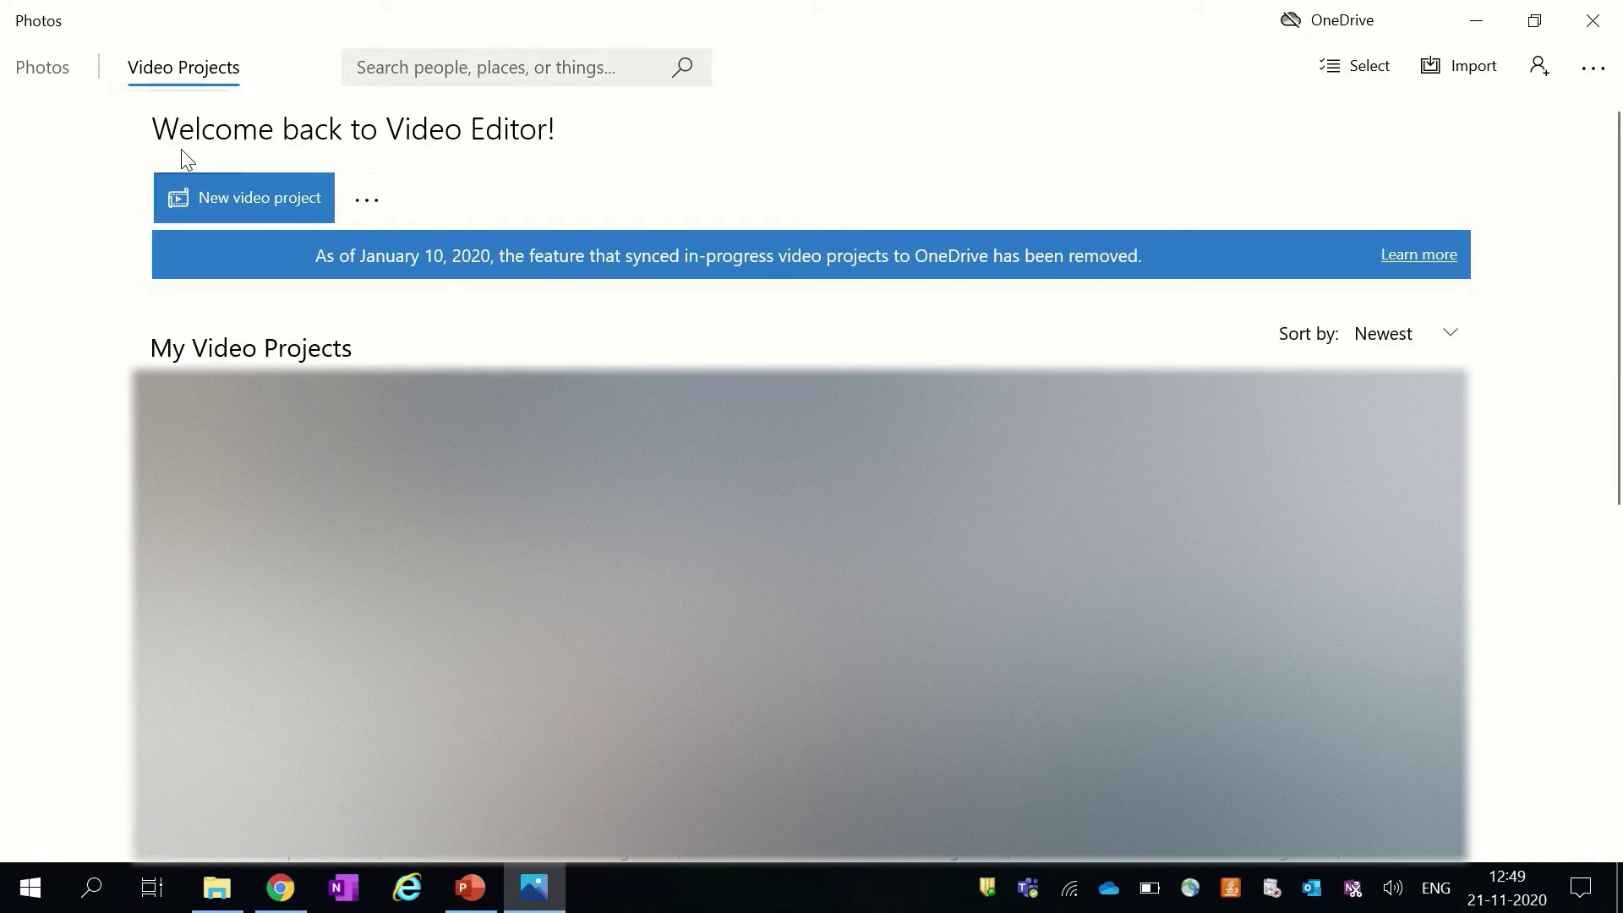
click(250, 198)
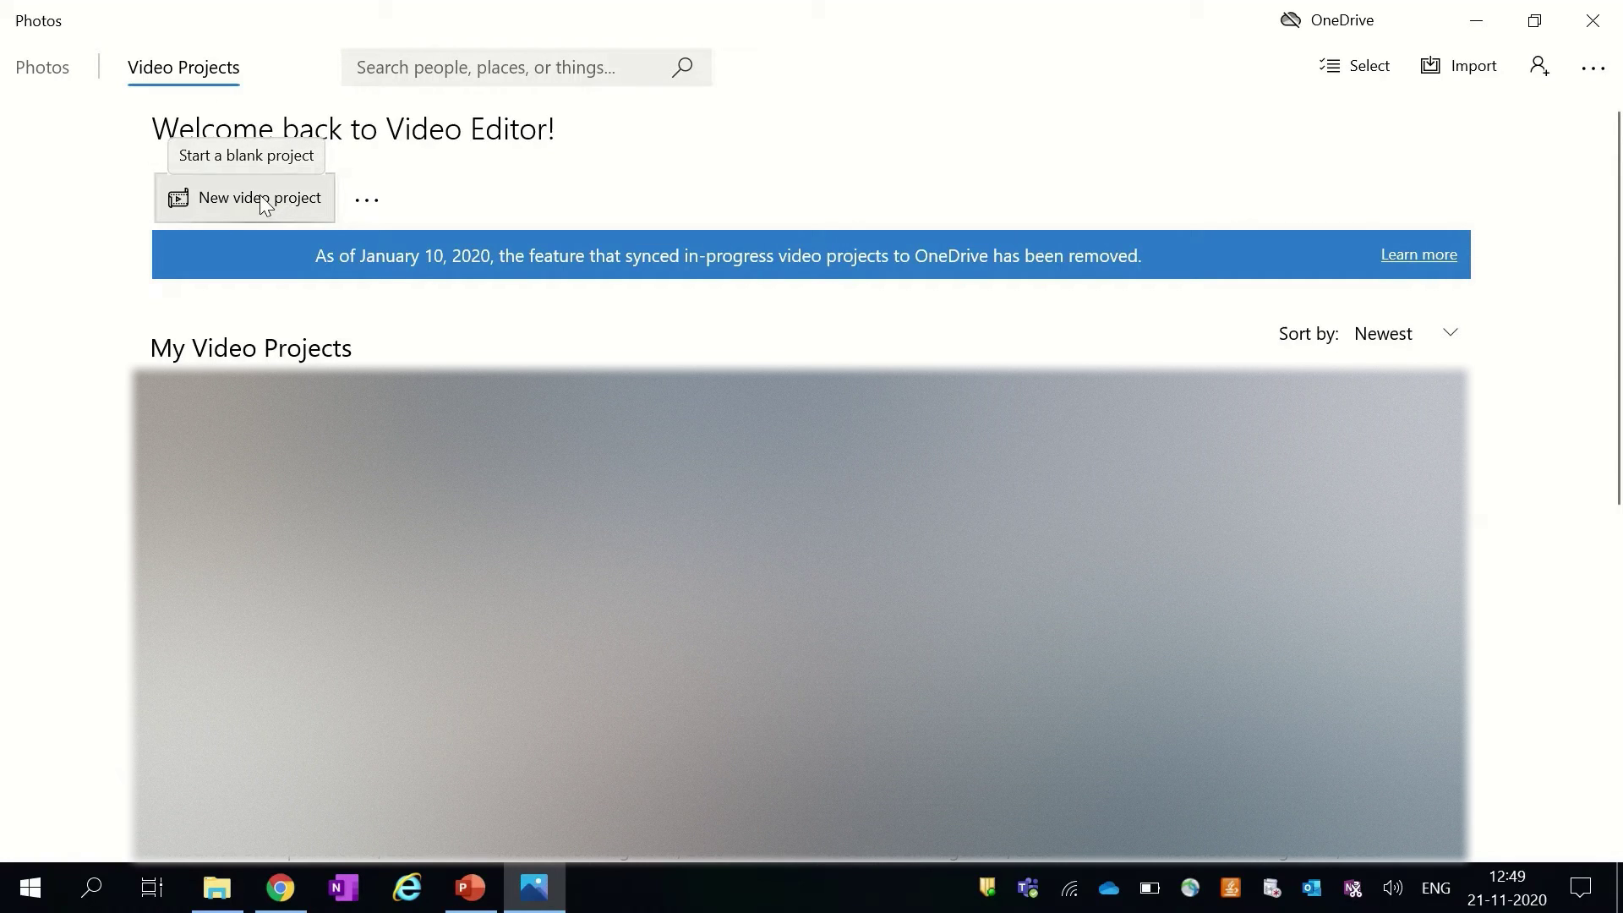
- Name the new video project 'Dogs Playing'
click(262, 203)
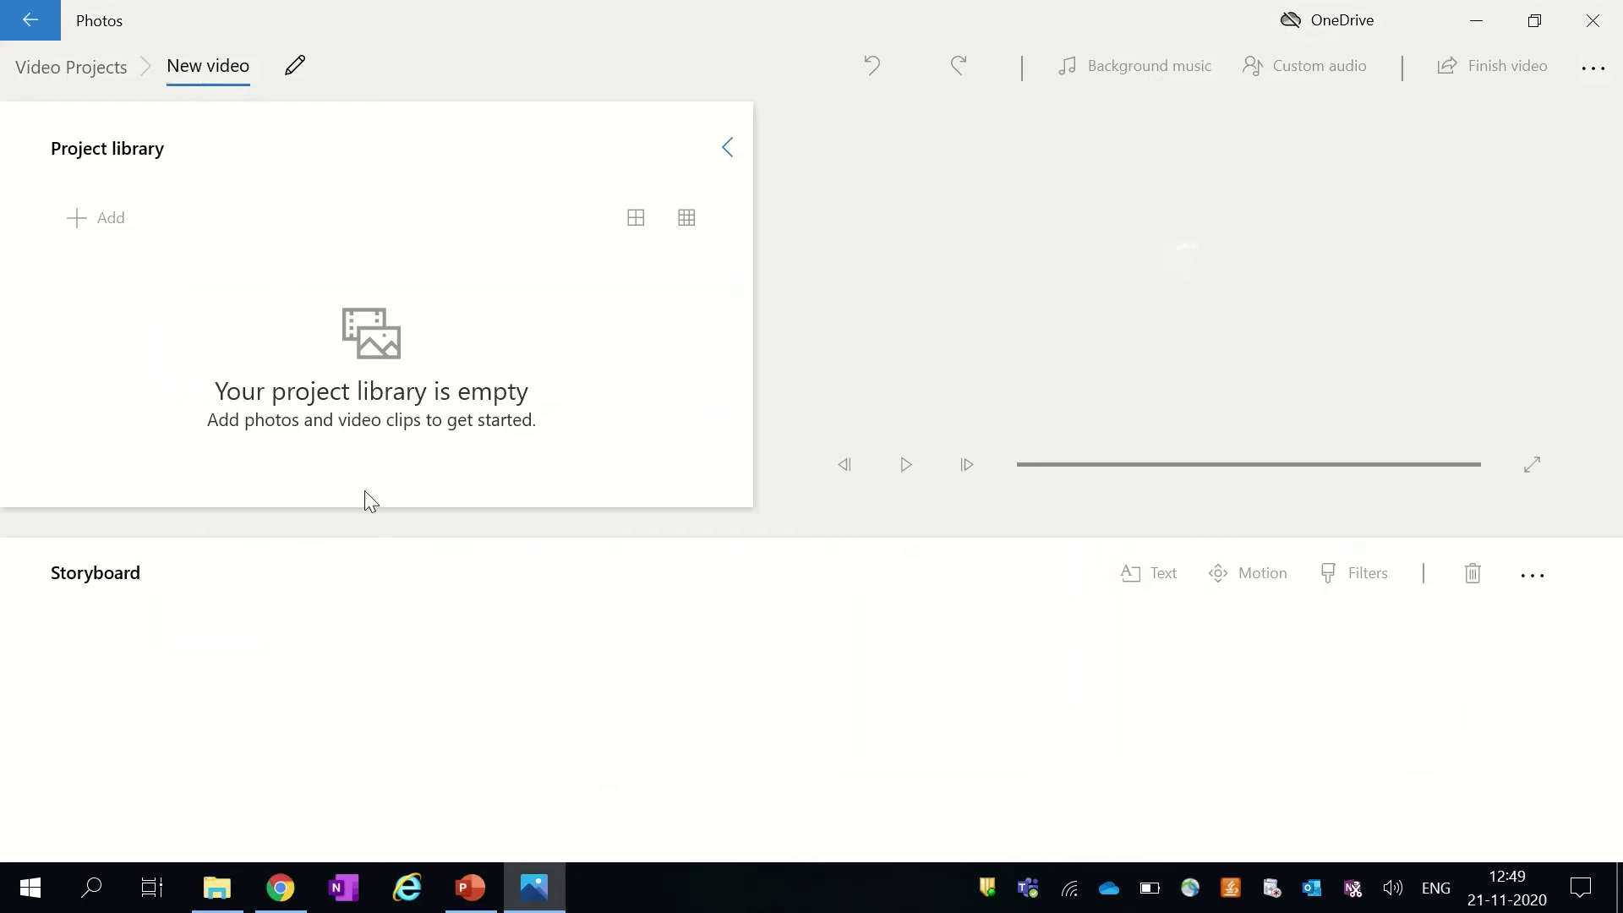
text(C)
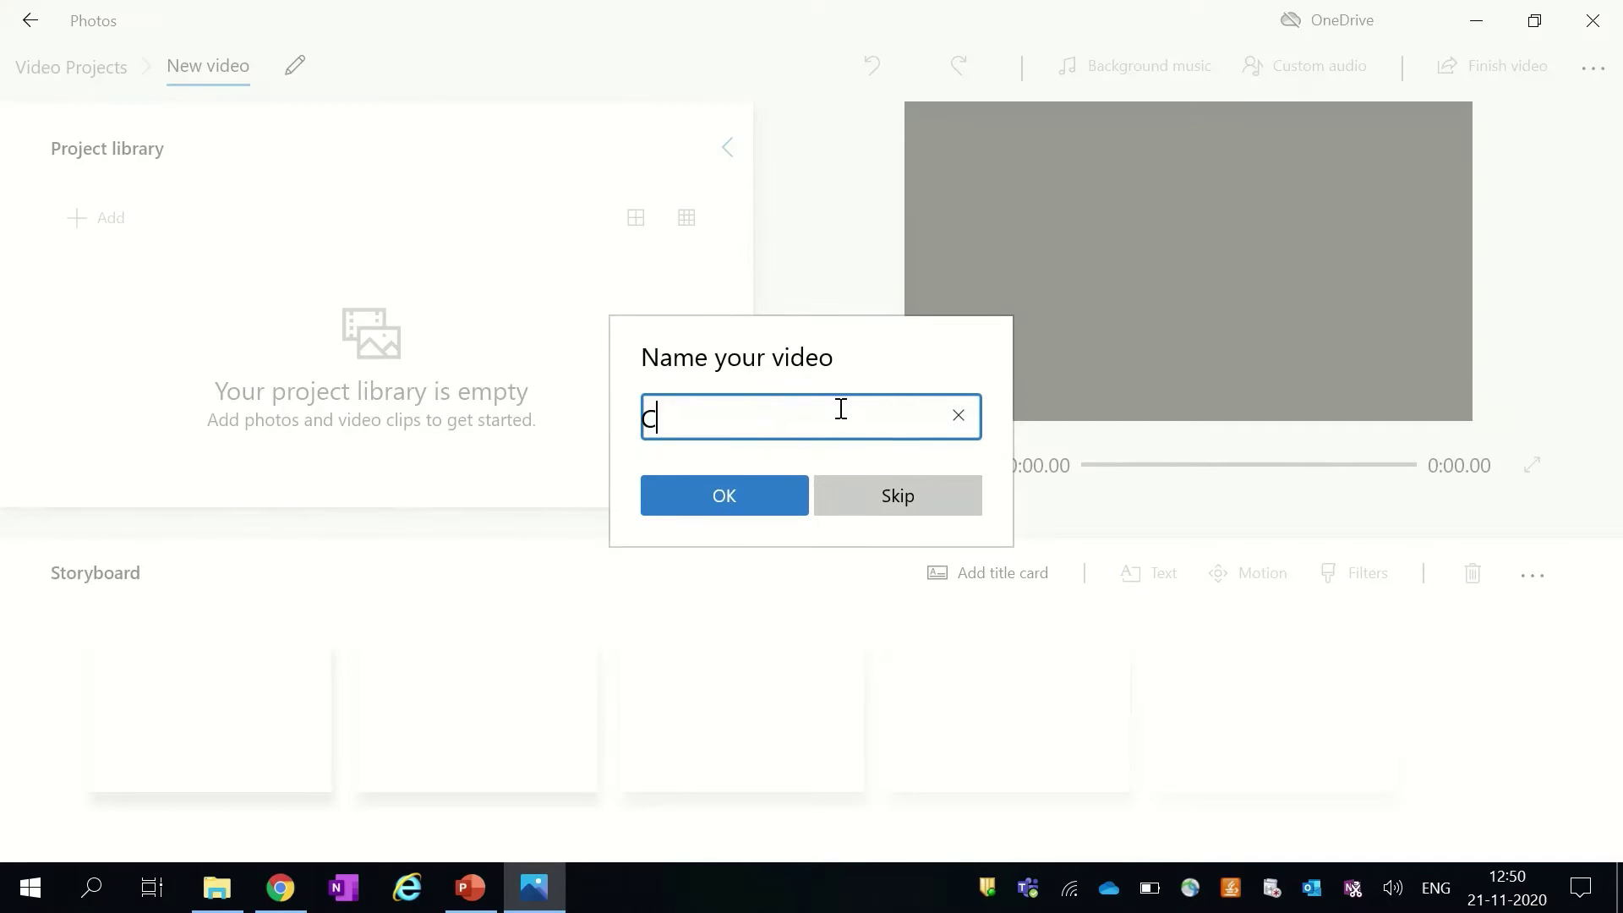
key(BackSpace)
text(Dogs Playing)
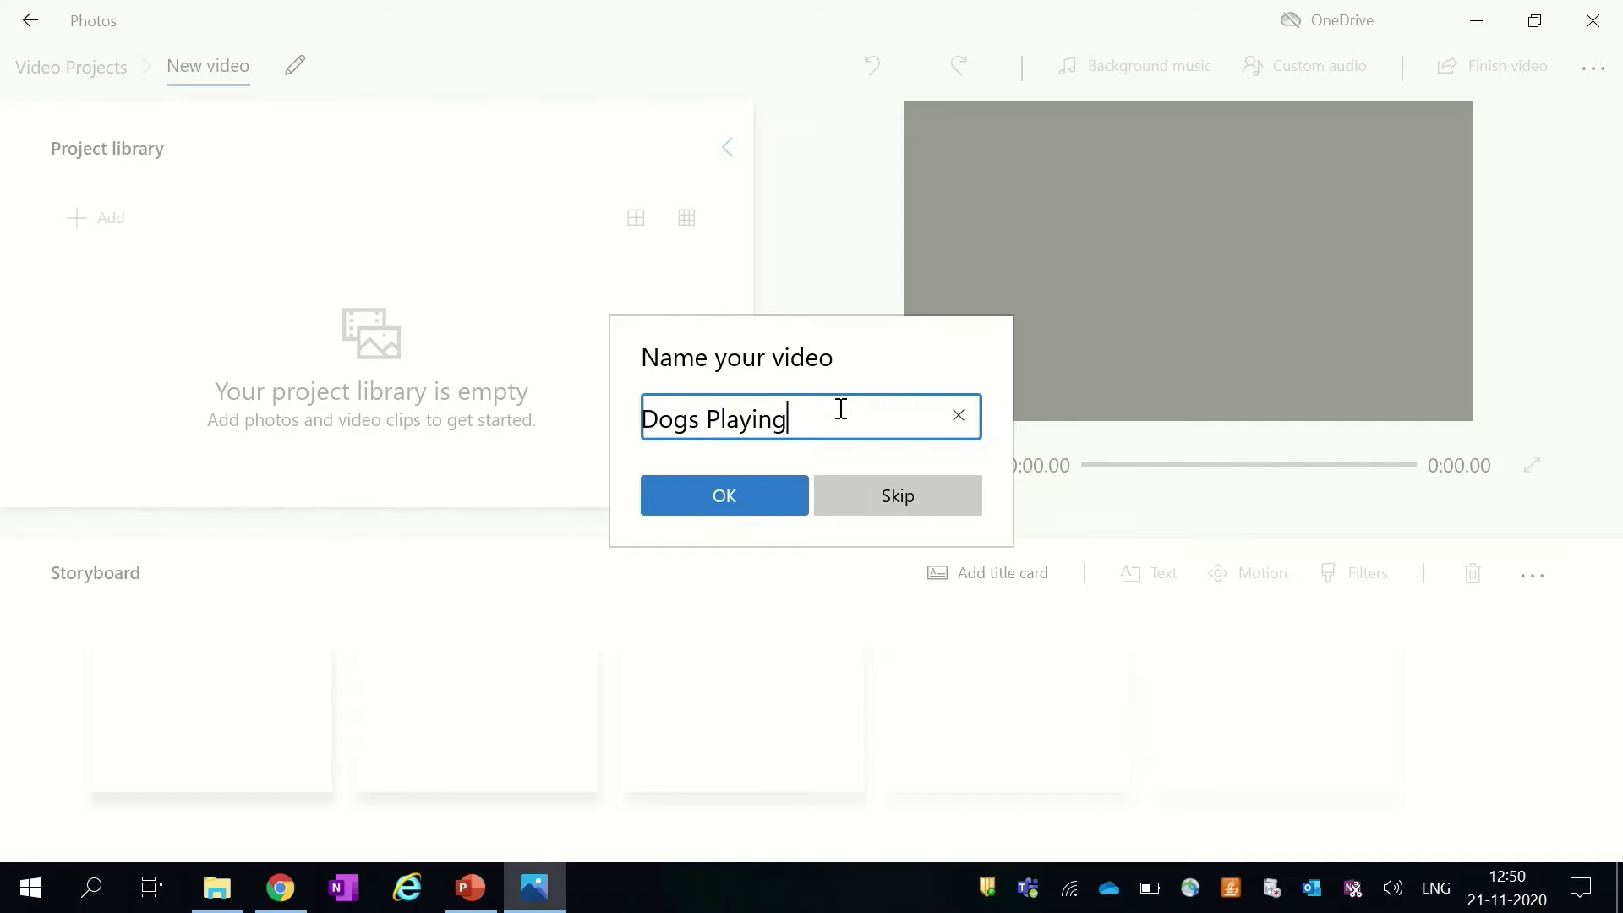
key(Return)
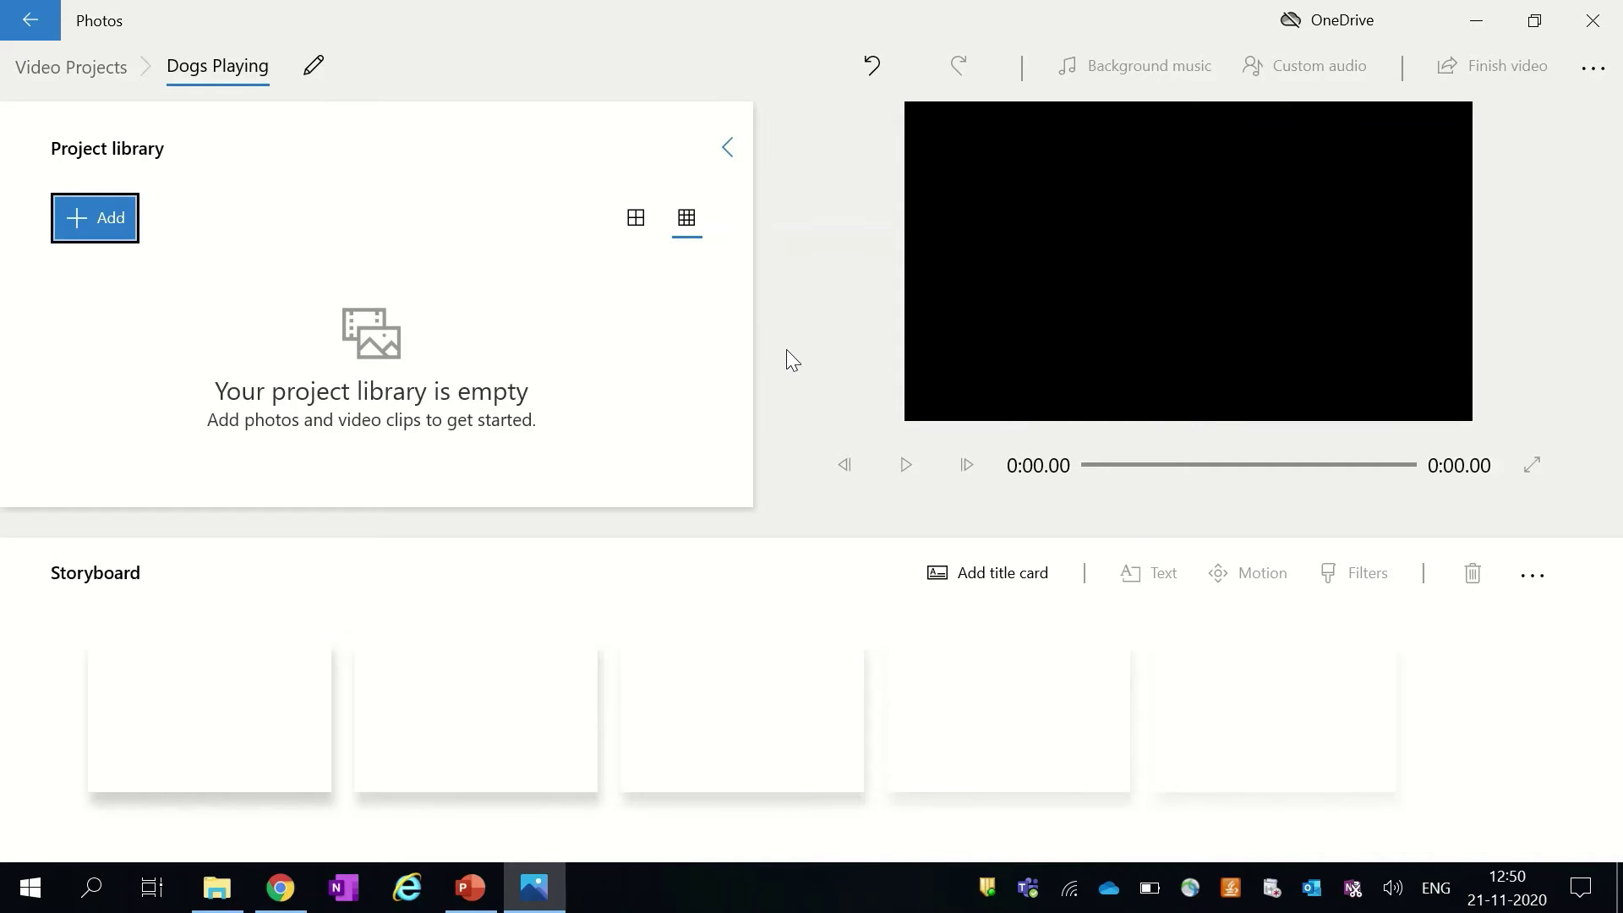
- Add clips from this PC, browsing to Videos > Combine Video Clips
click(95, 215)
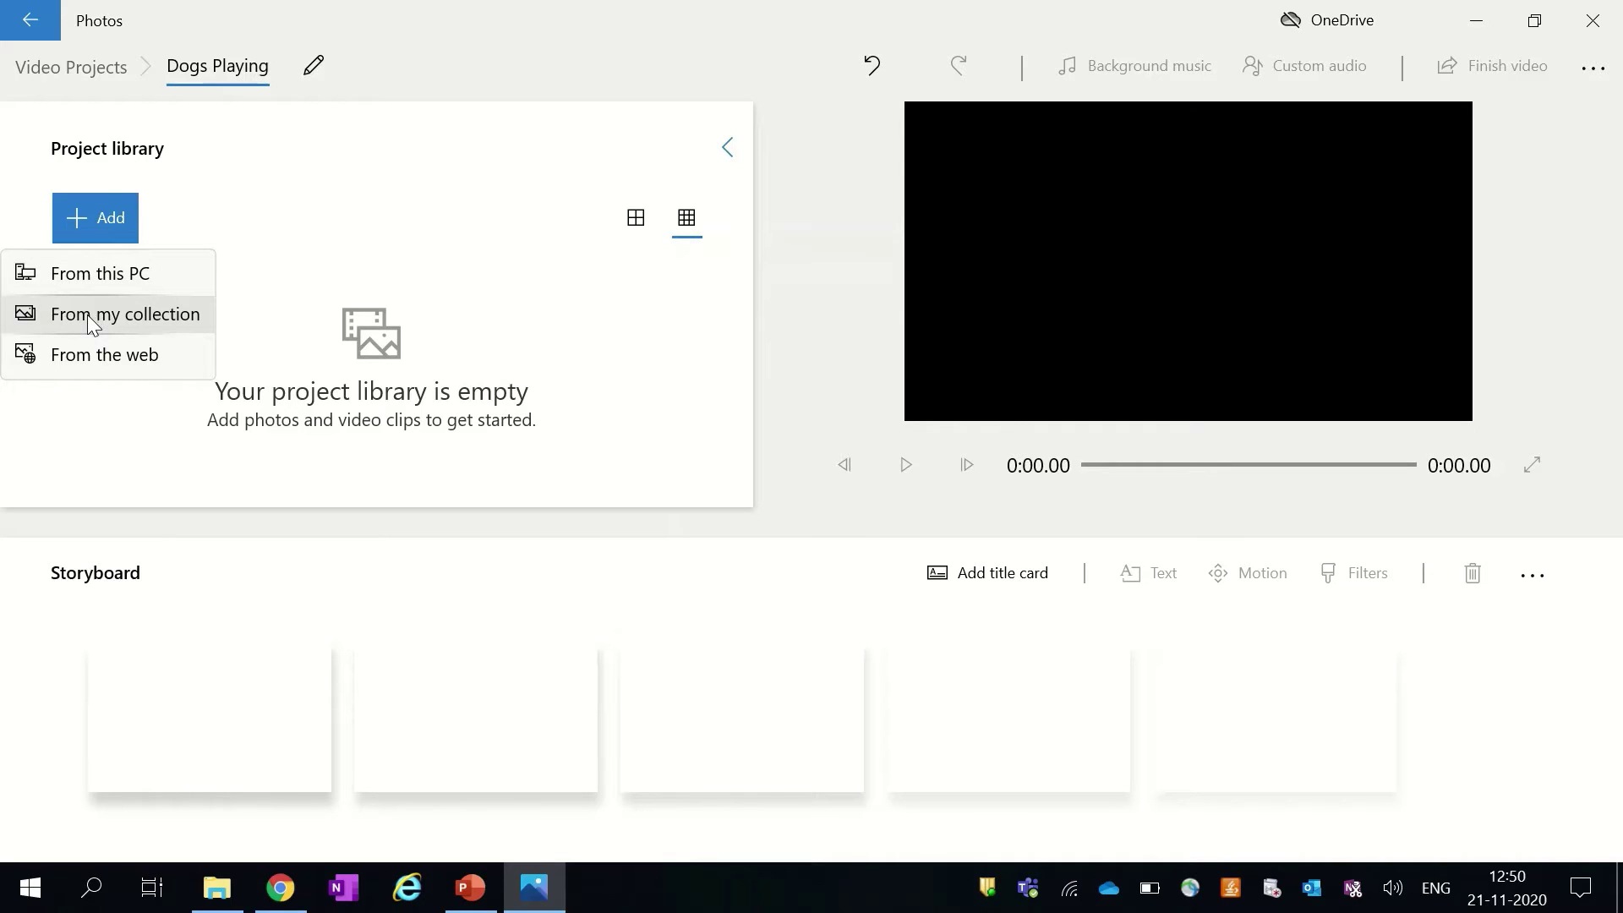
click(119, 277)
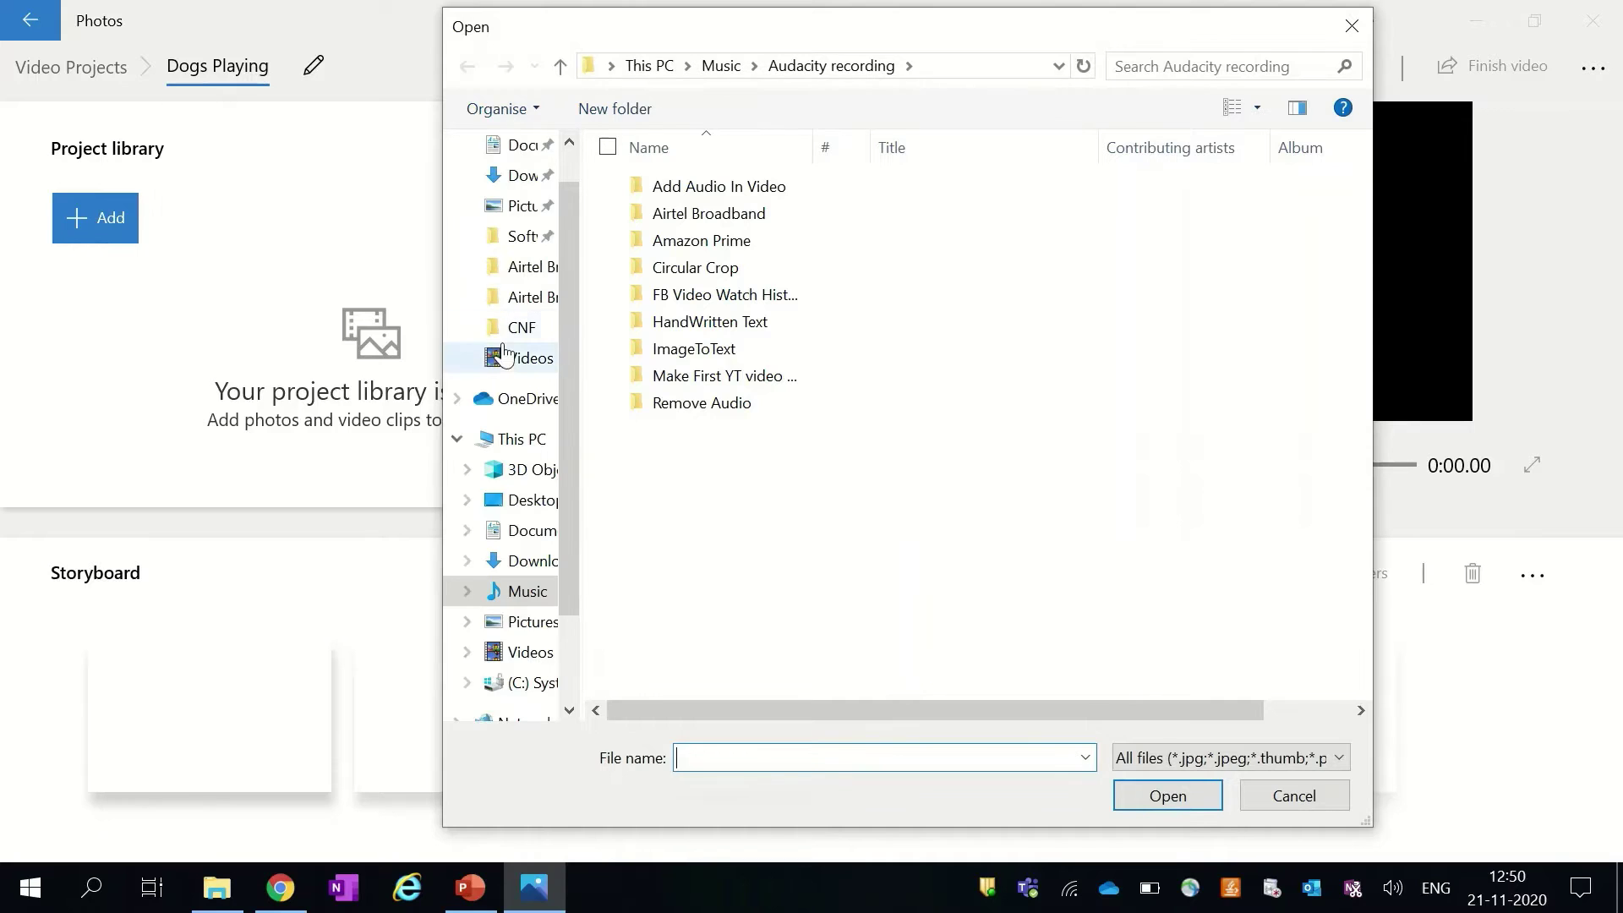
click(518, 365)
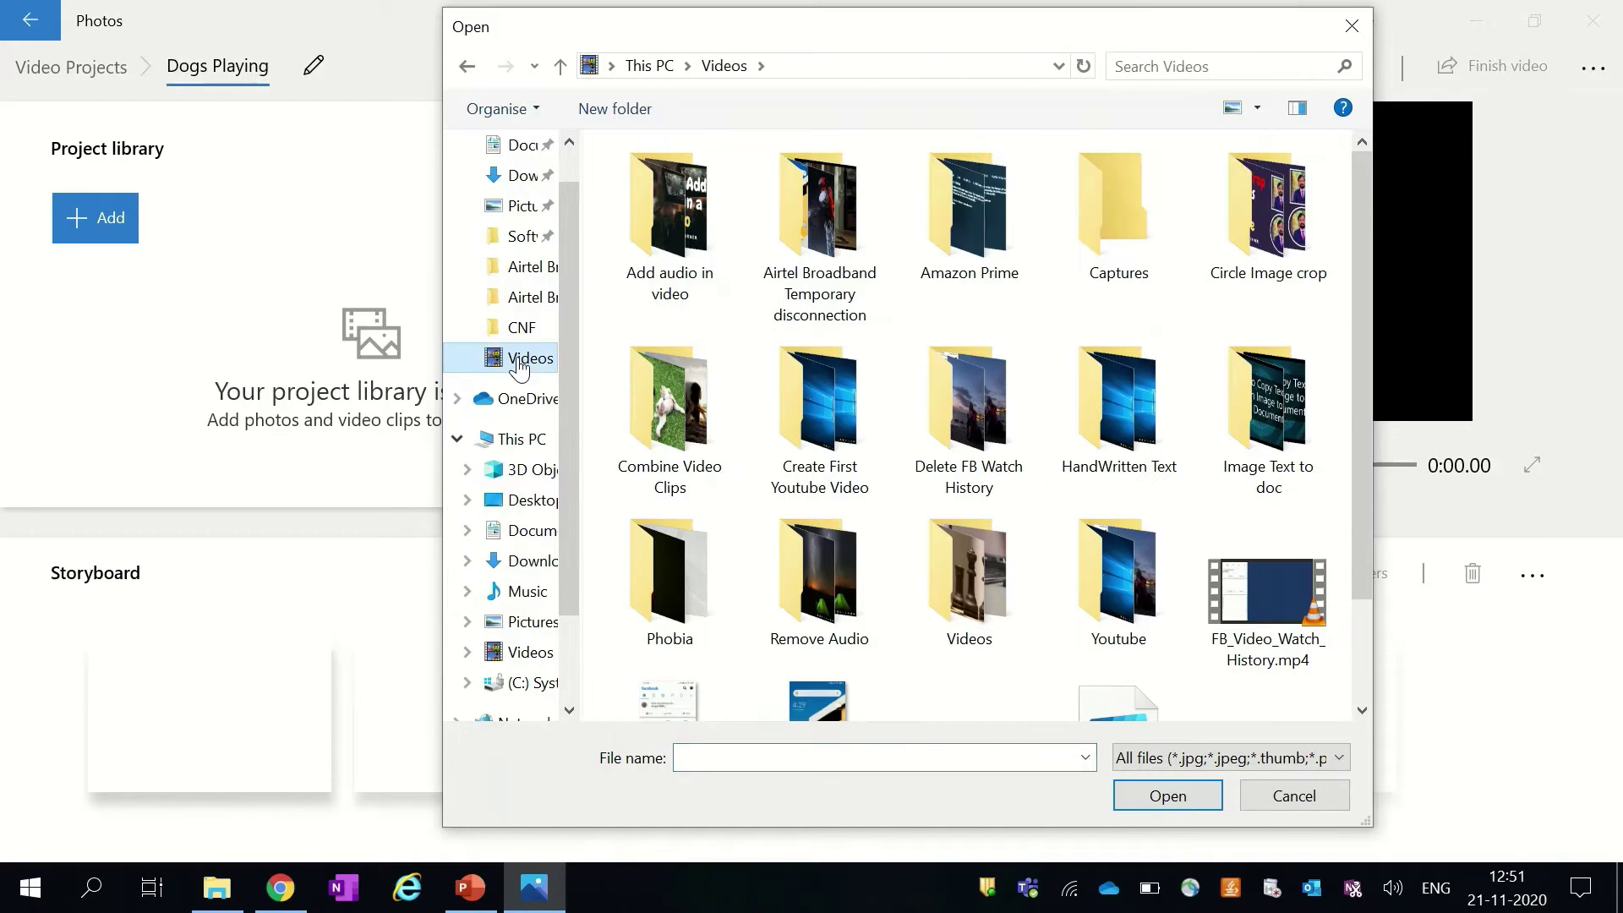
double_click(669, 419)
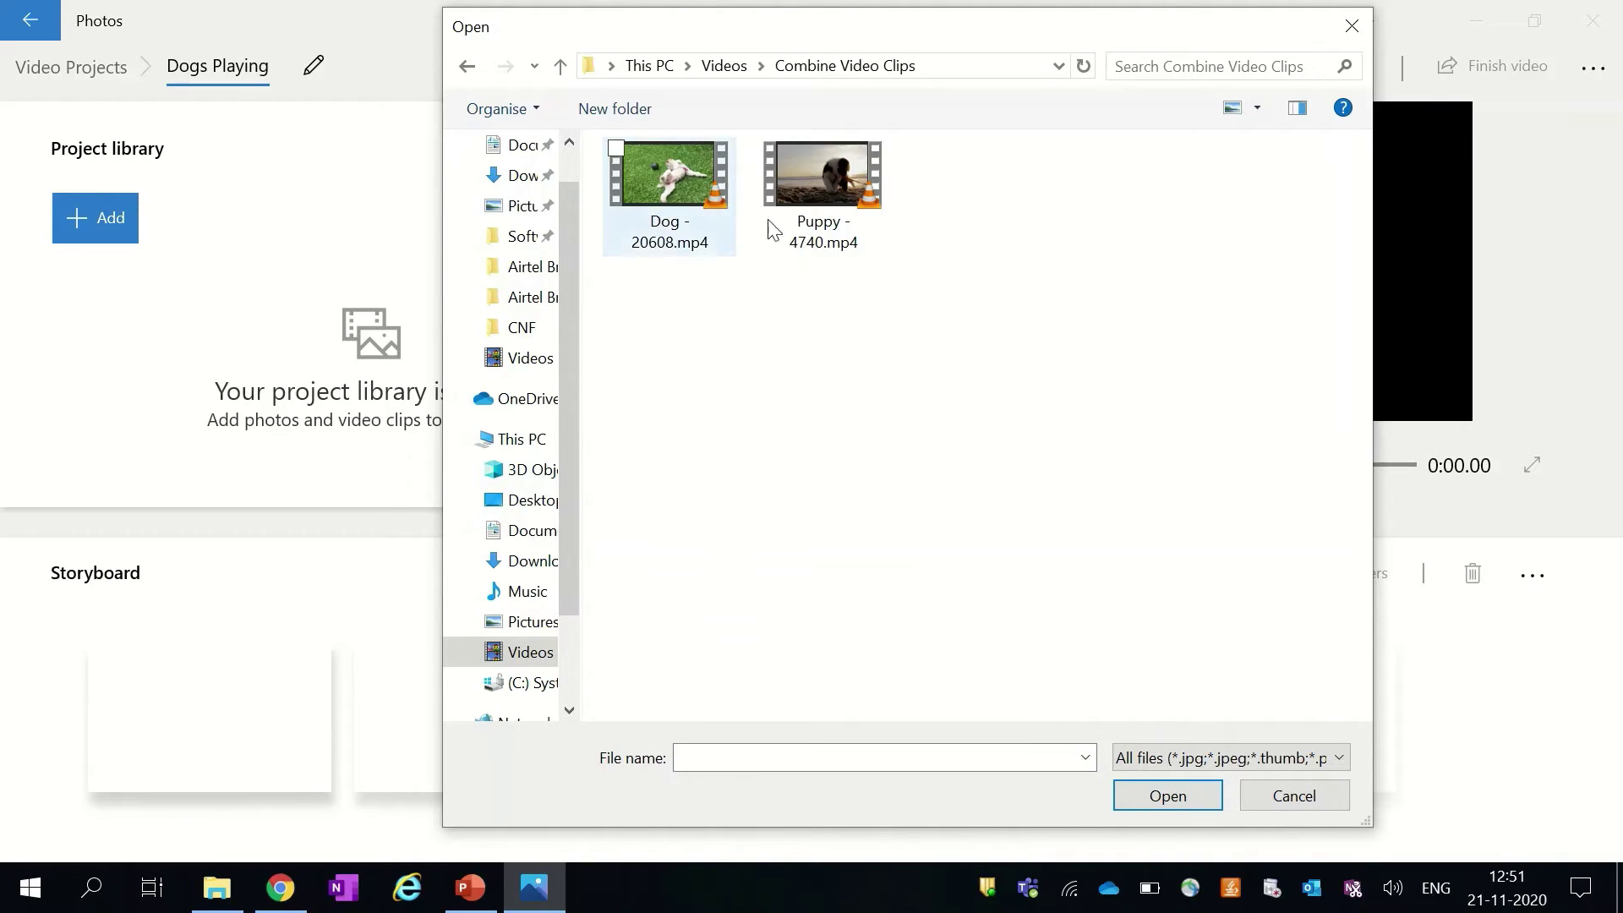
- Bring Dog - 20608.mp4 and Puppy - 4740.mp4 into the project library and deselect them
click(670, 191)
ctrl+click(823, 191)
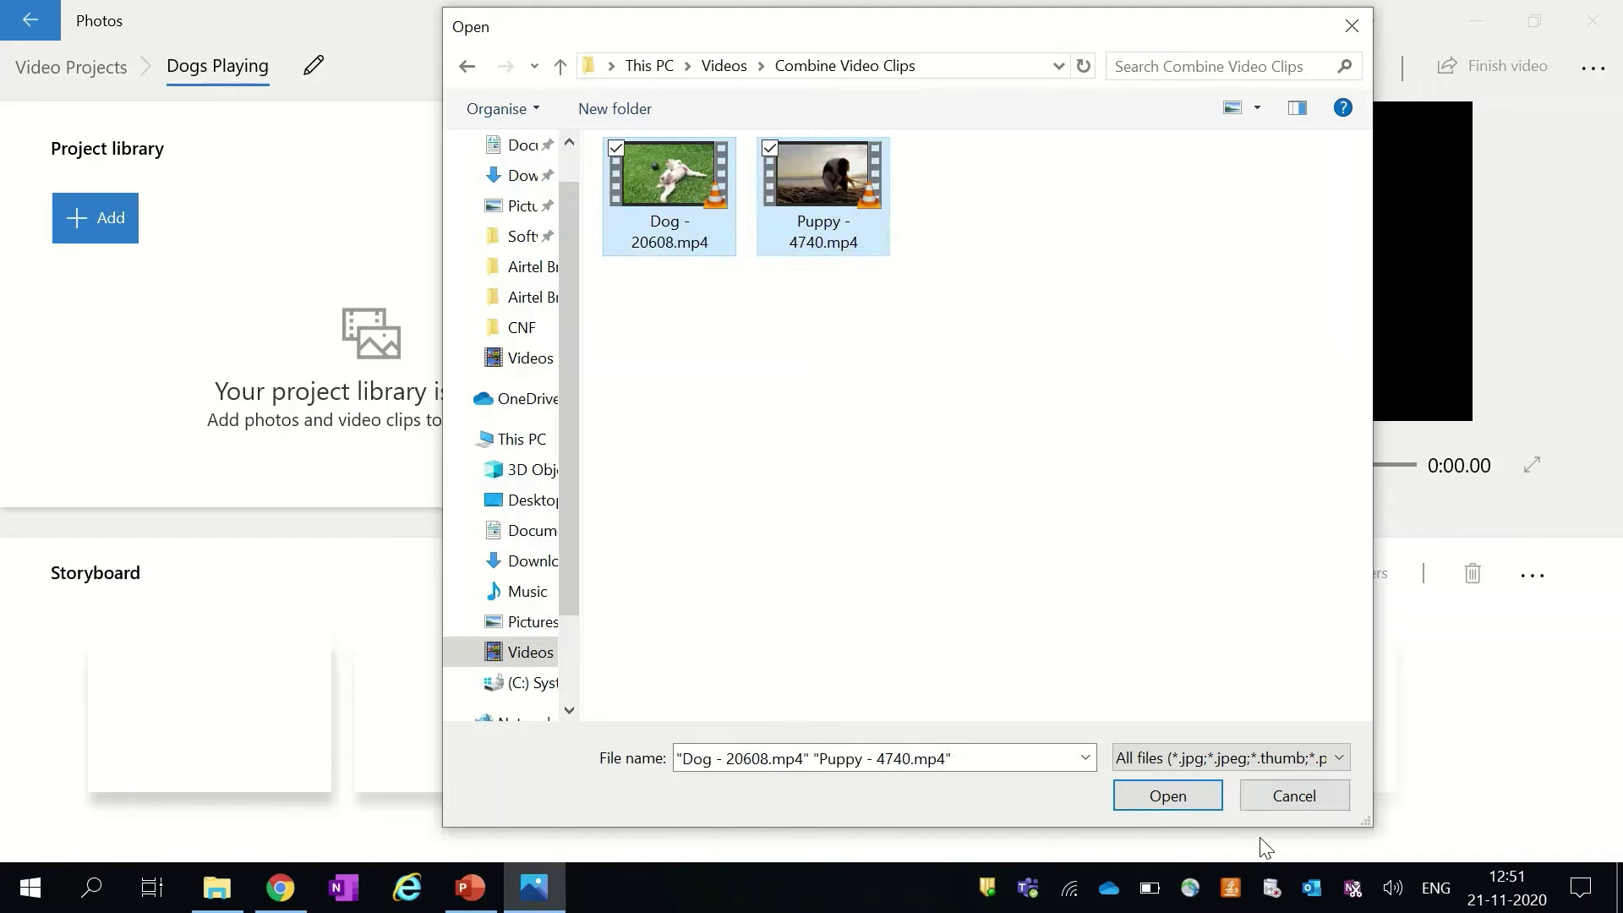
click(1167, 797)
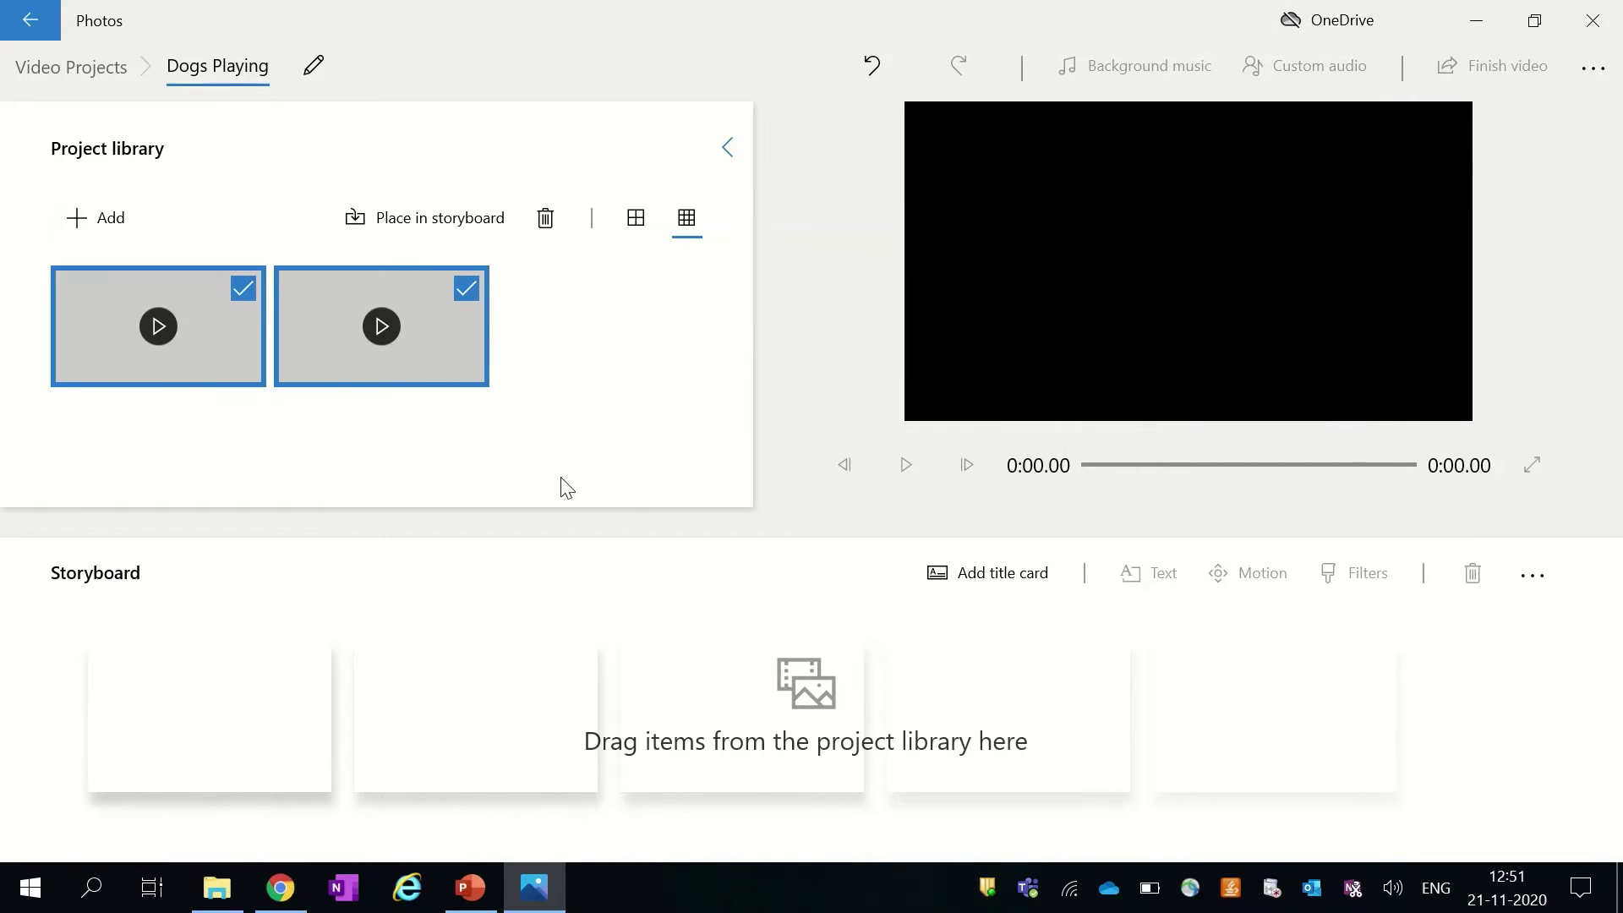
click(464, 289)
click(241, 289)
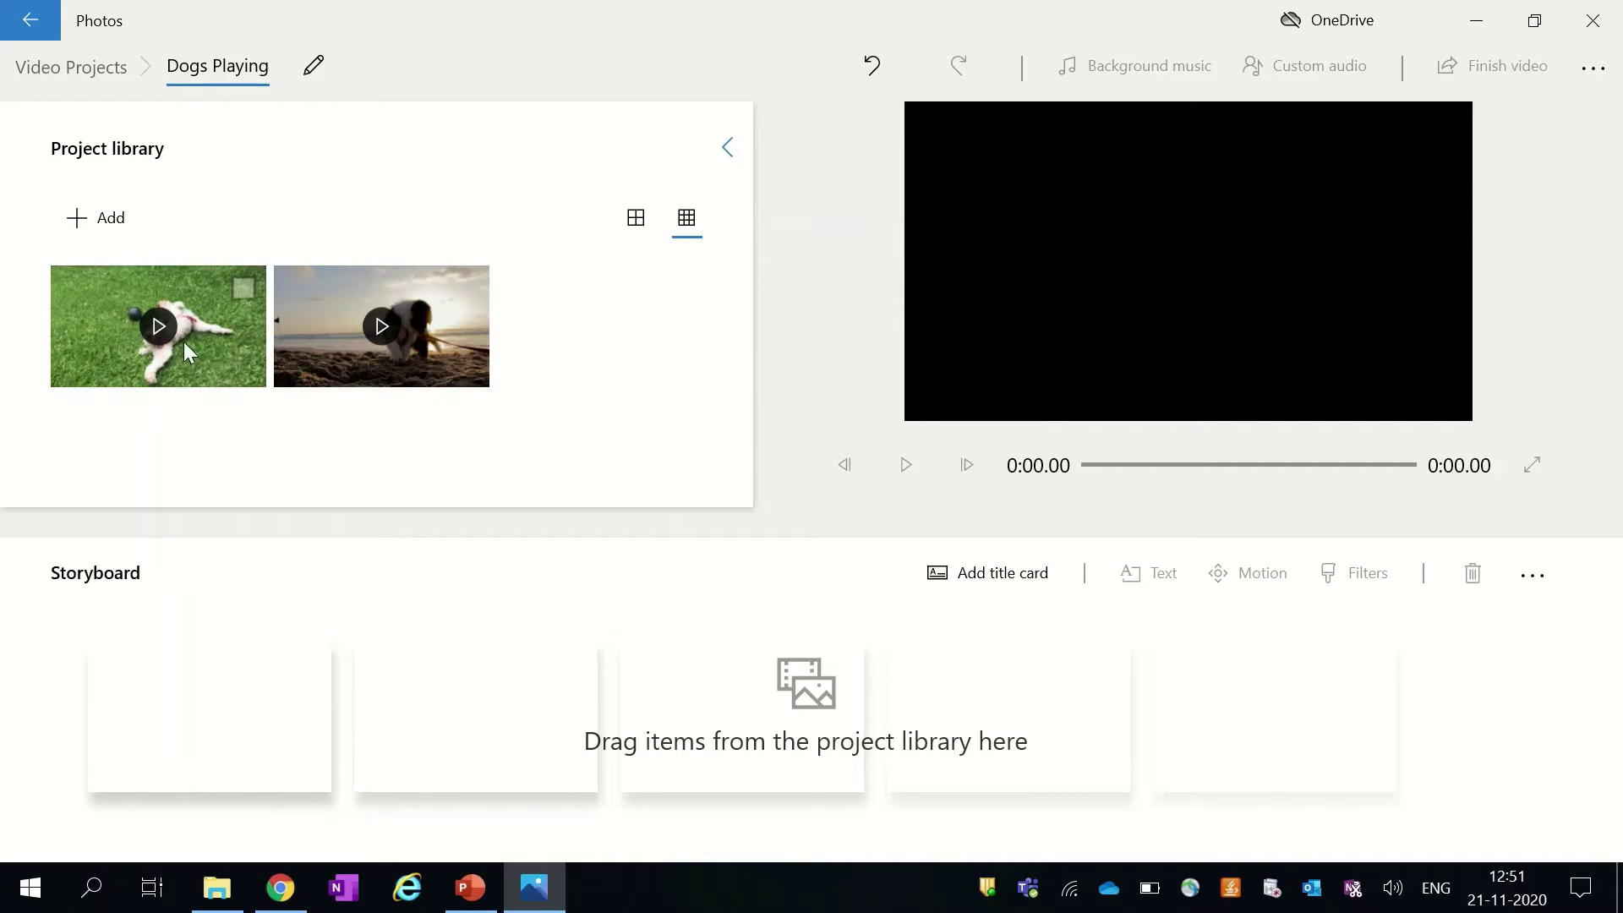
- Drag the grass dog clip then the beach puppy clip onto the storyboard
drag(184, 340, 230, 739)
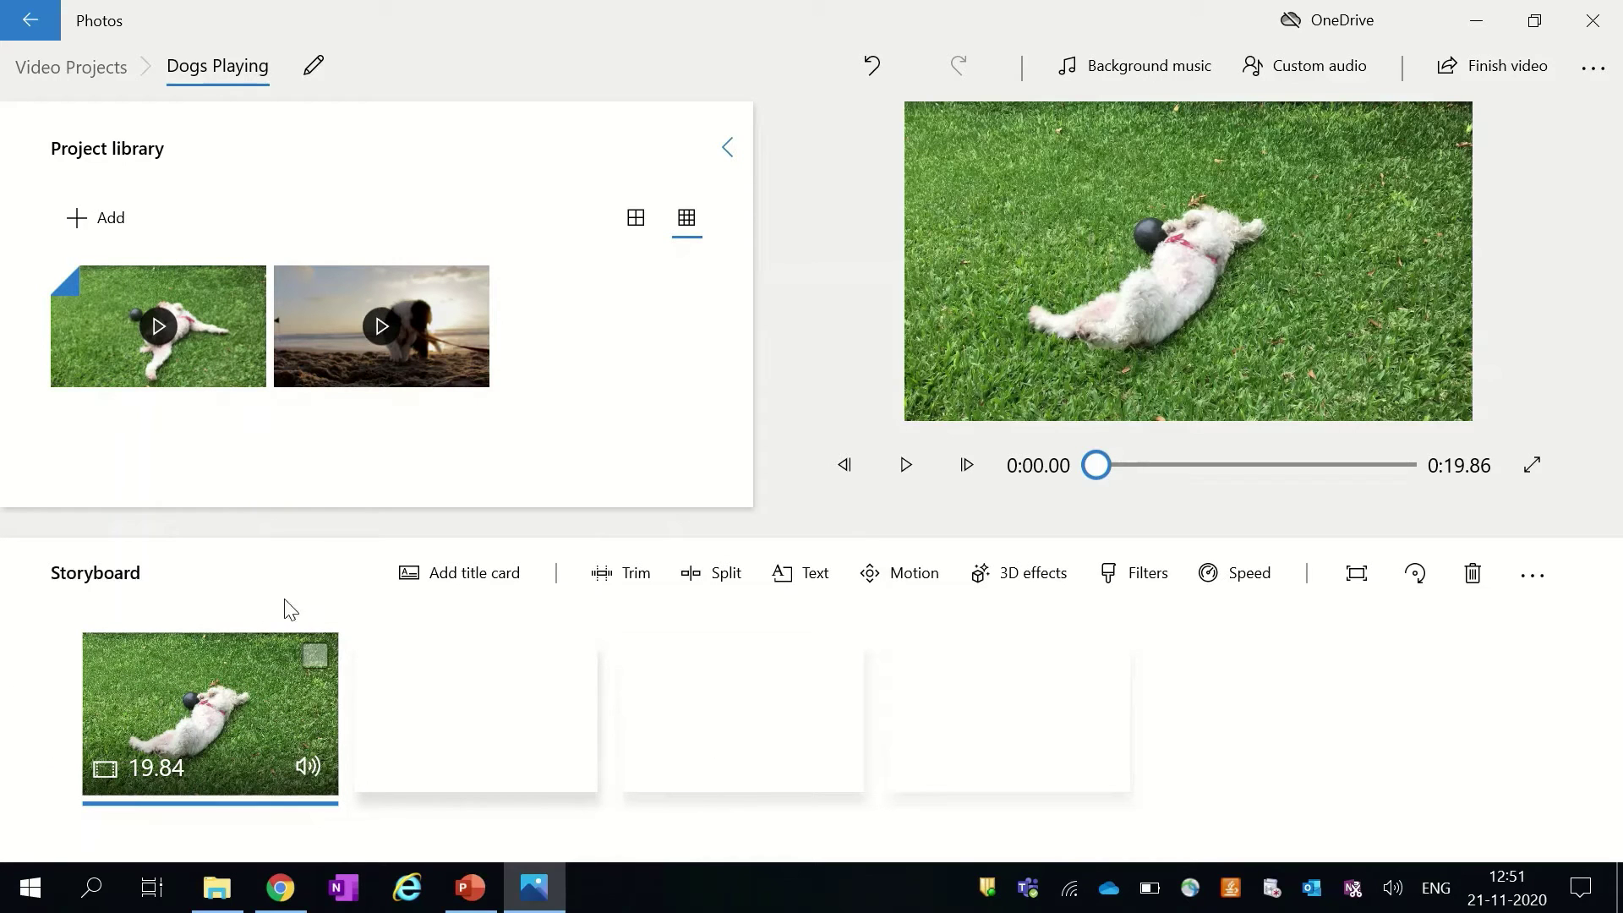
mouse_move(381, 325)
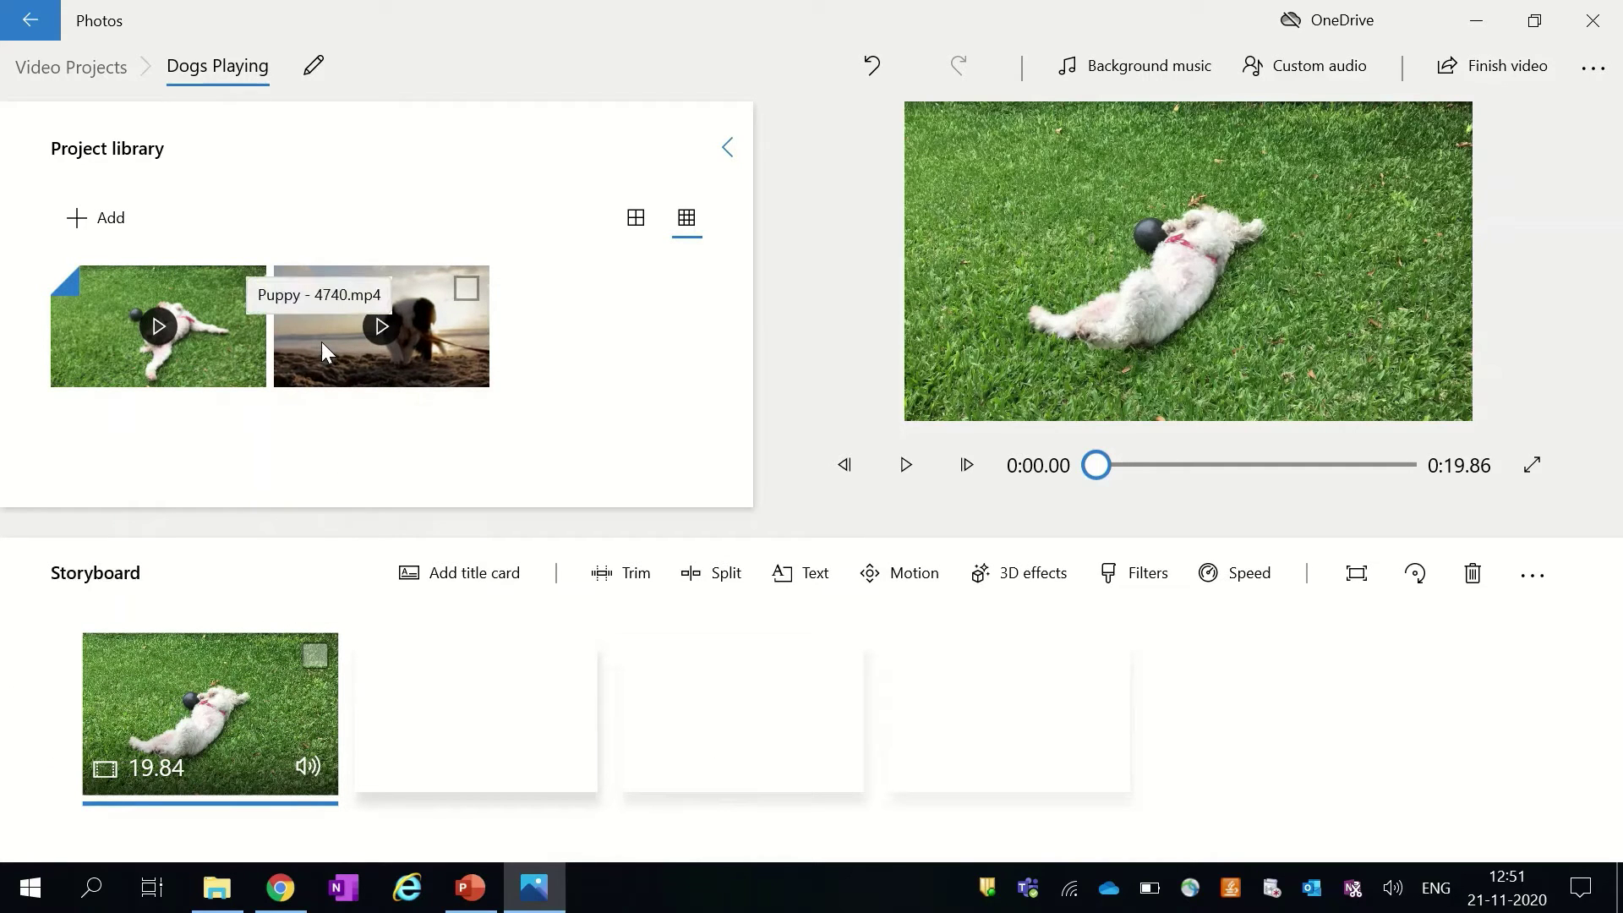
drag(321, 341, 495, 736)
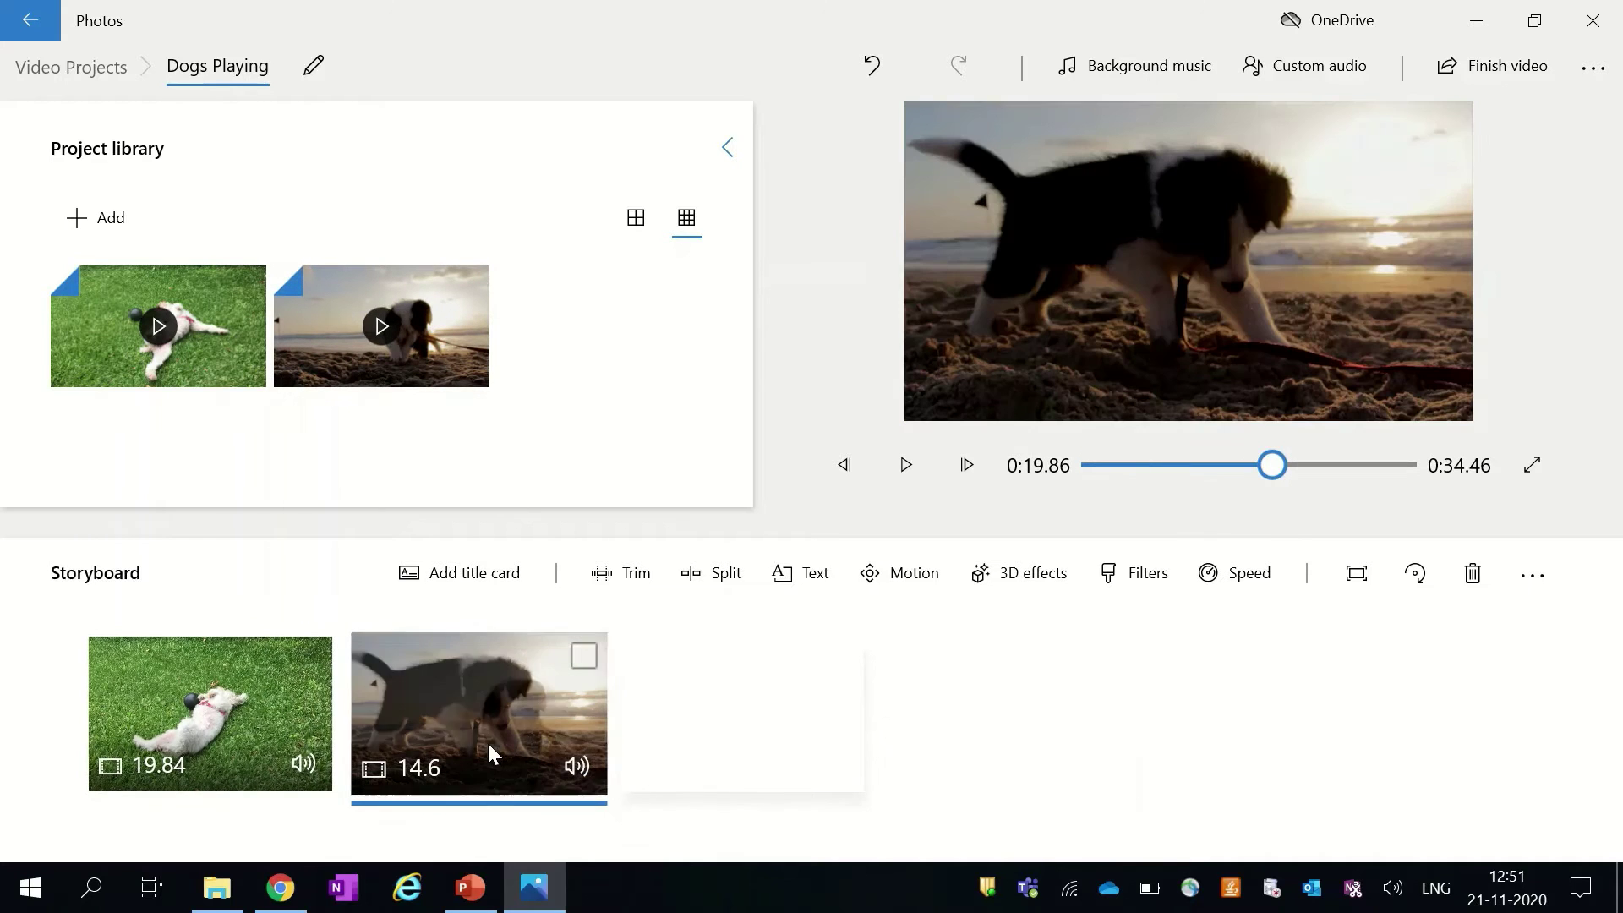
- Rewind and play the combined preview, then pause it
drag(1269, 467, 1090, 468)
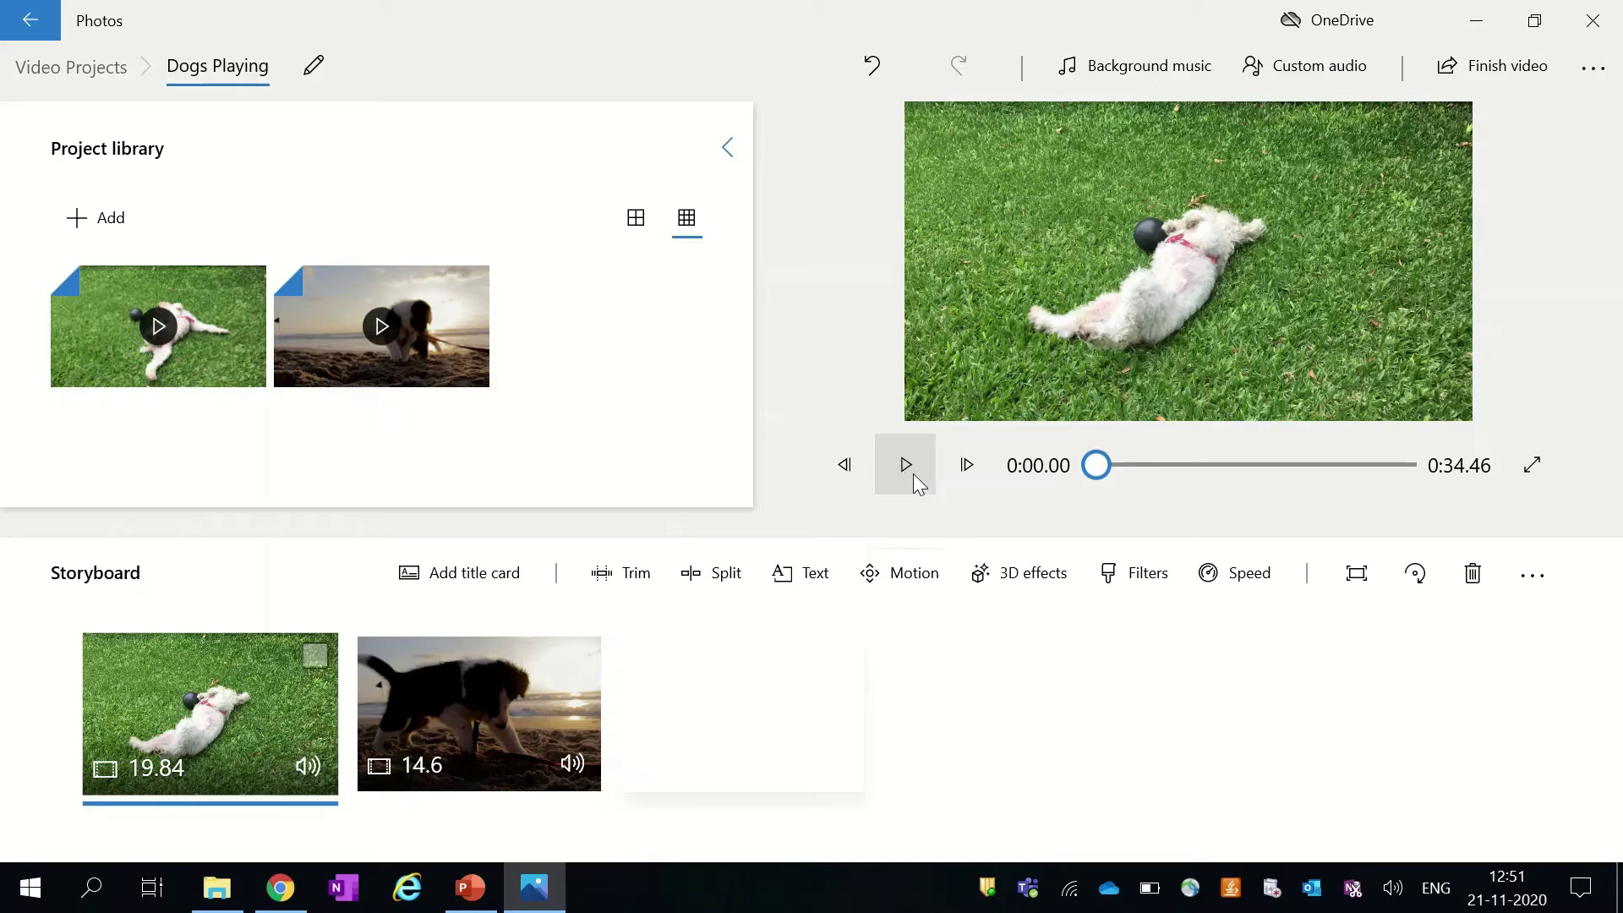
click(904, 466)
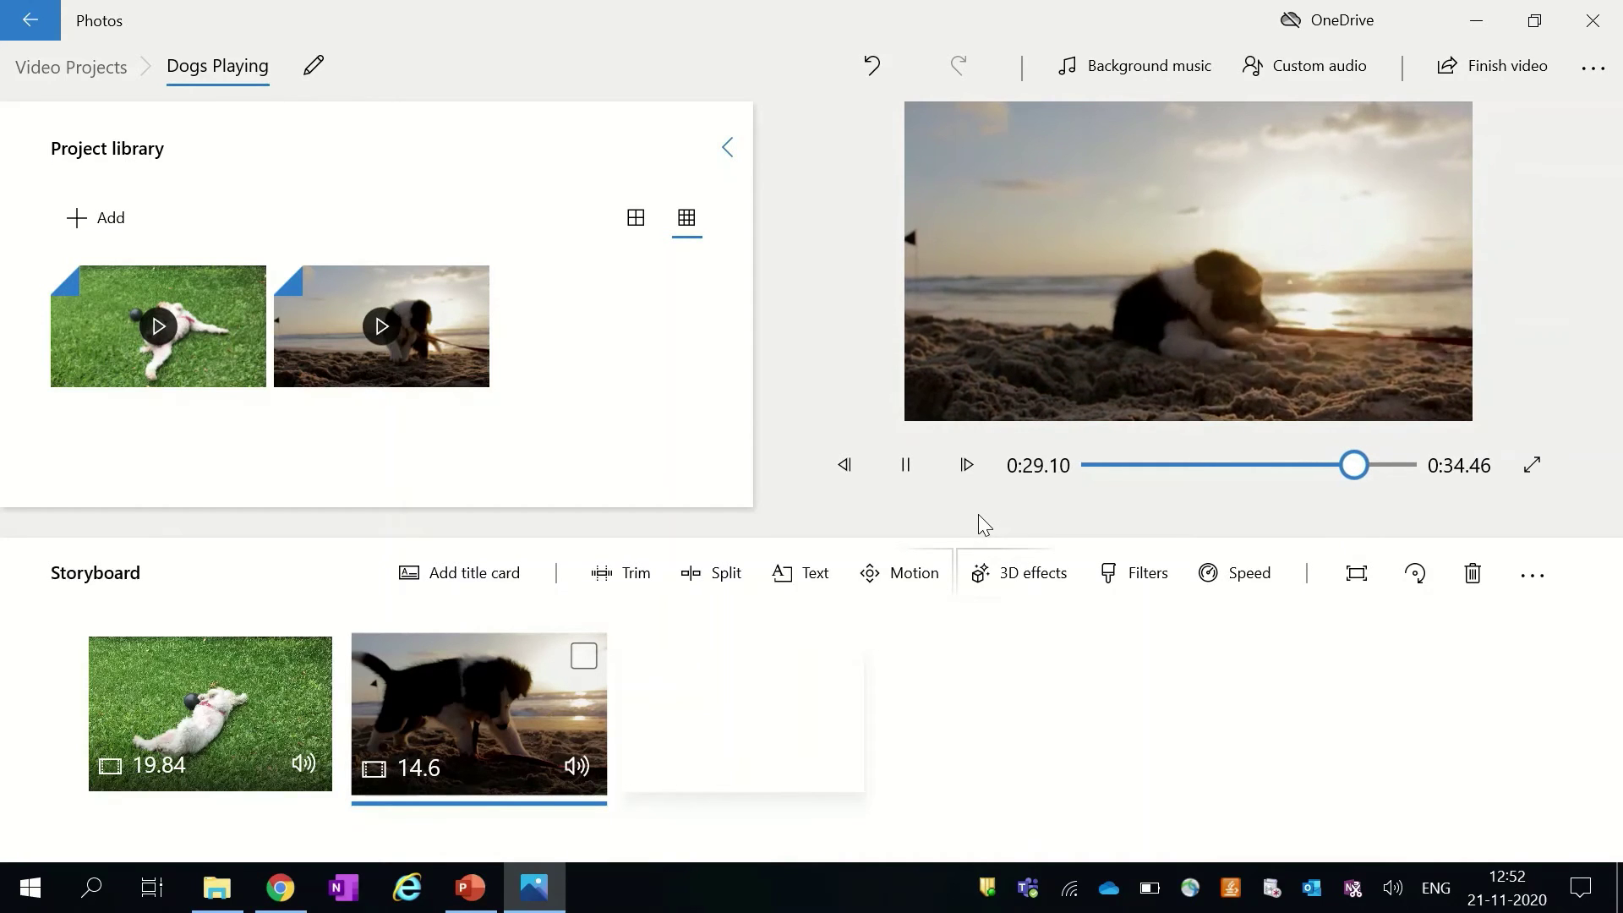
click(906, 465)
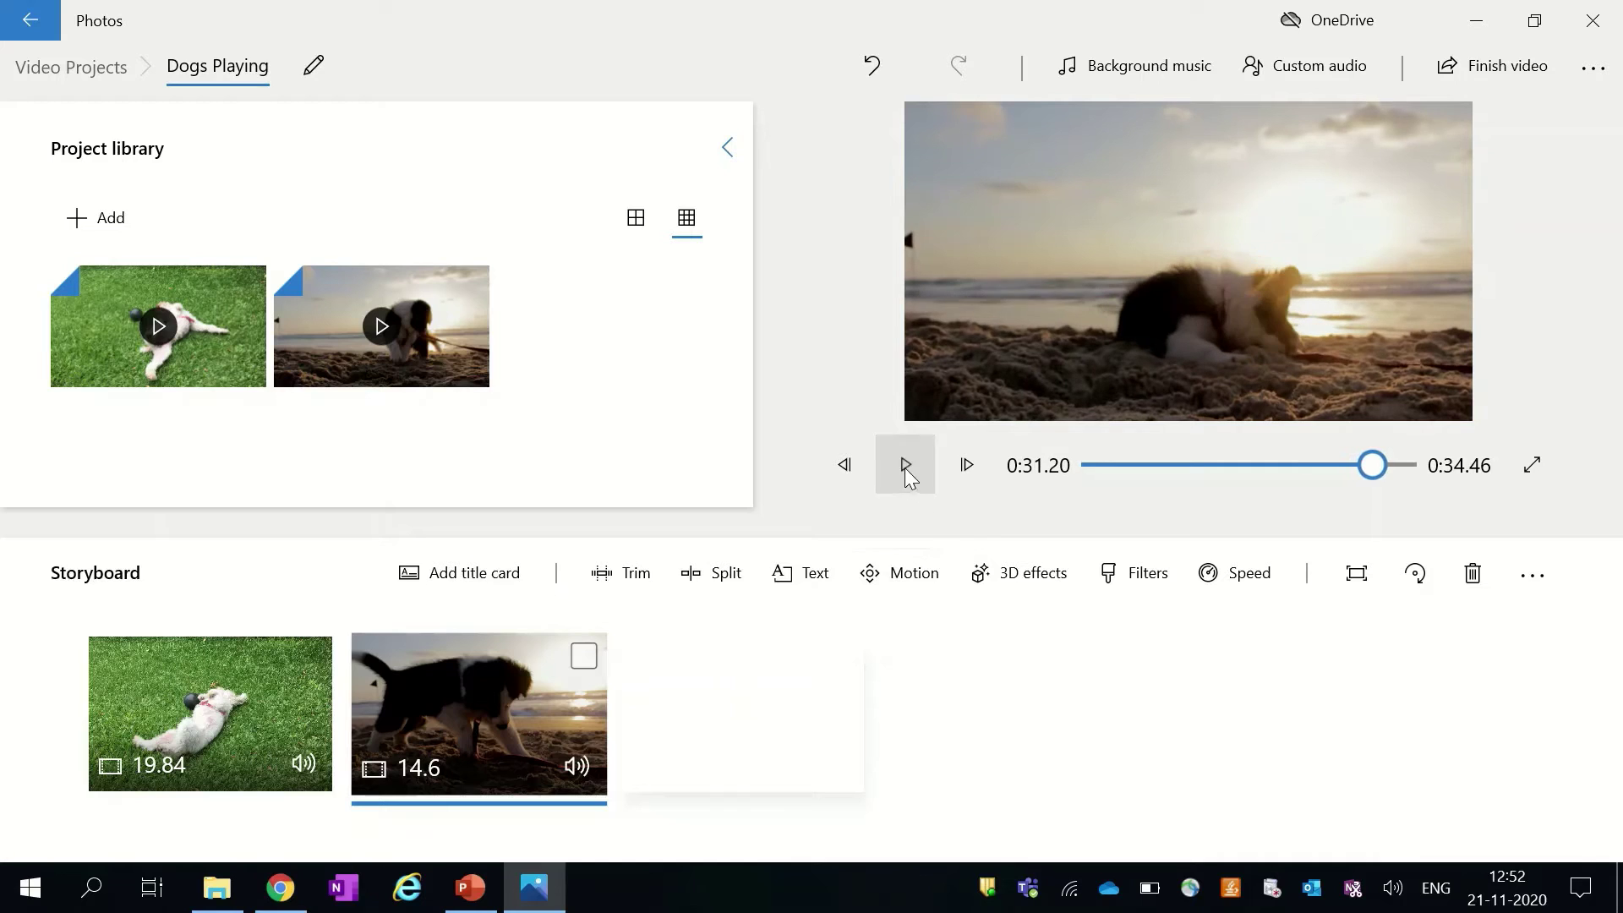
mouse_move(211, 714)
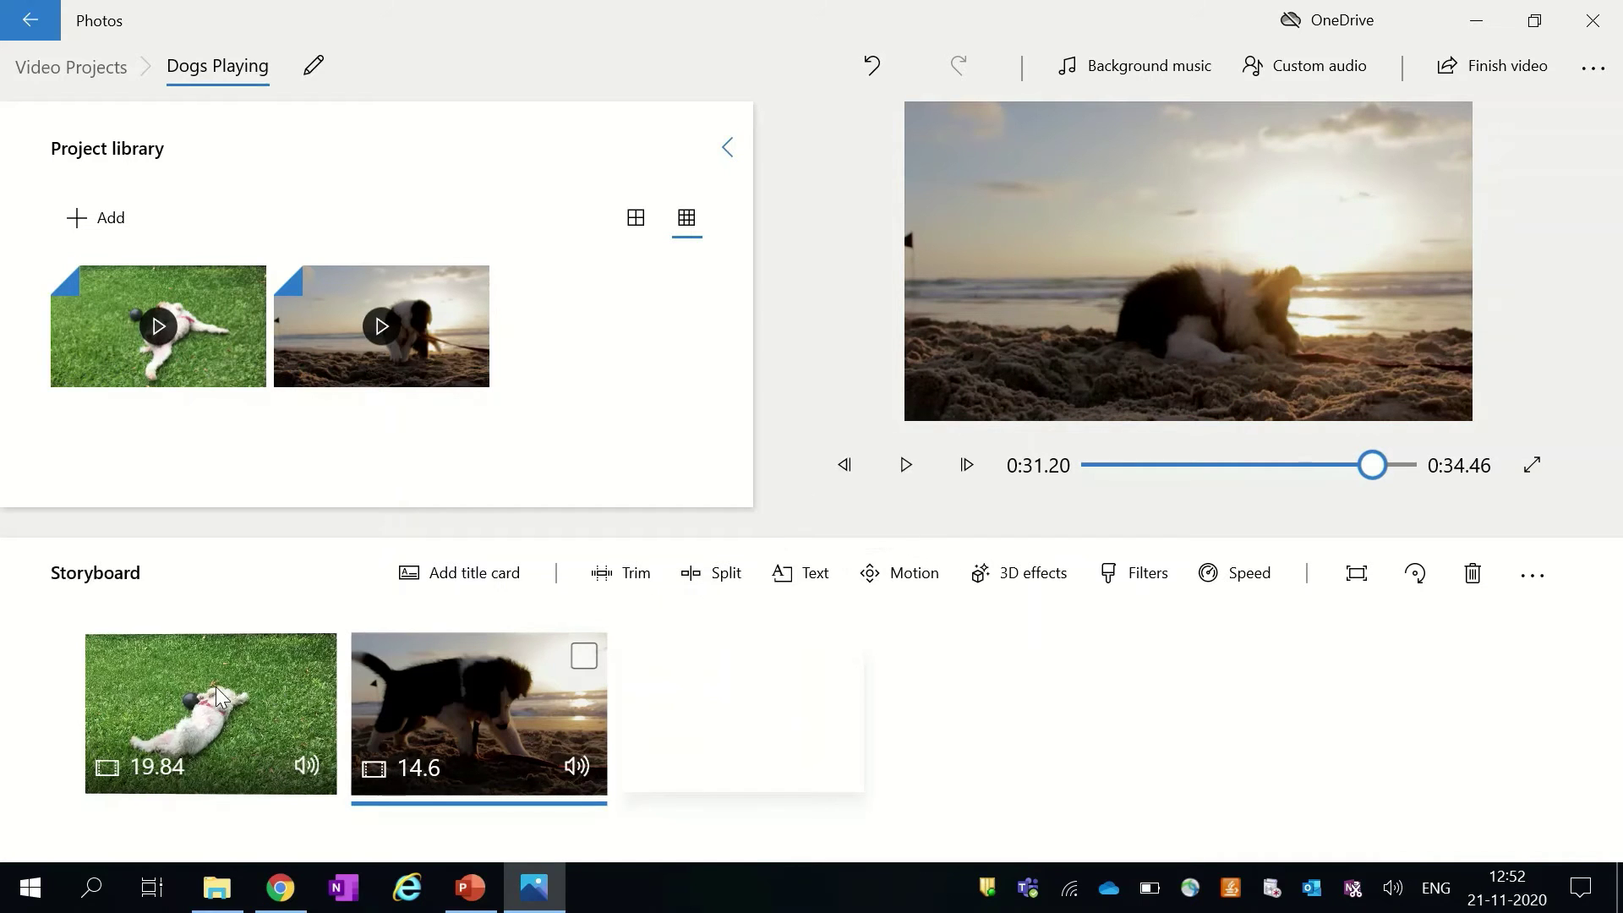
- Move the beach puppy clip to the first storyboard slot
mouse_move(480, 702)
mouse_down()
mouse_move(199, 725)
mouse_move(207, 745)
mouse_move(563, 747)
mouse_move(203, 737)
mouse_up()
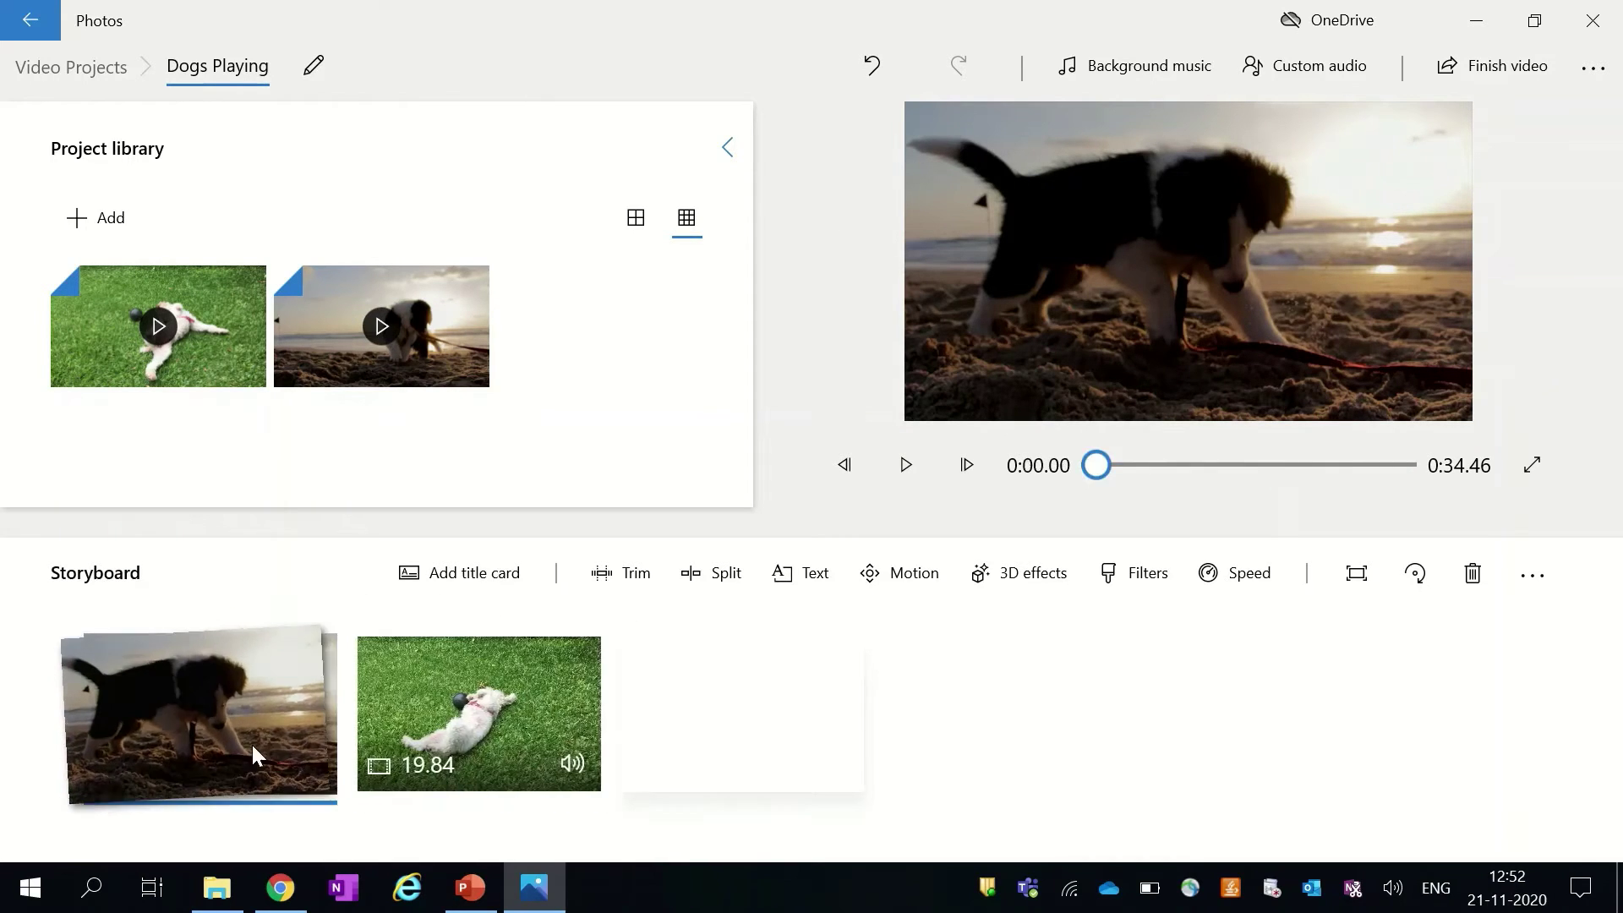
- Play and scrub through the reordered preview to confirm beach-then-grass order
click(906, 465)
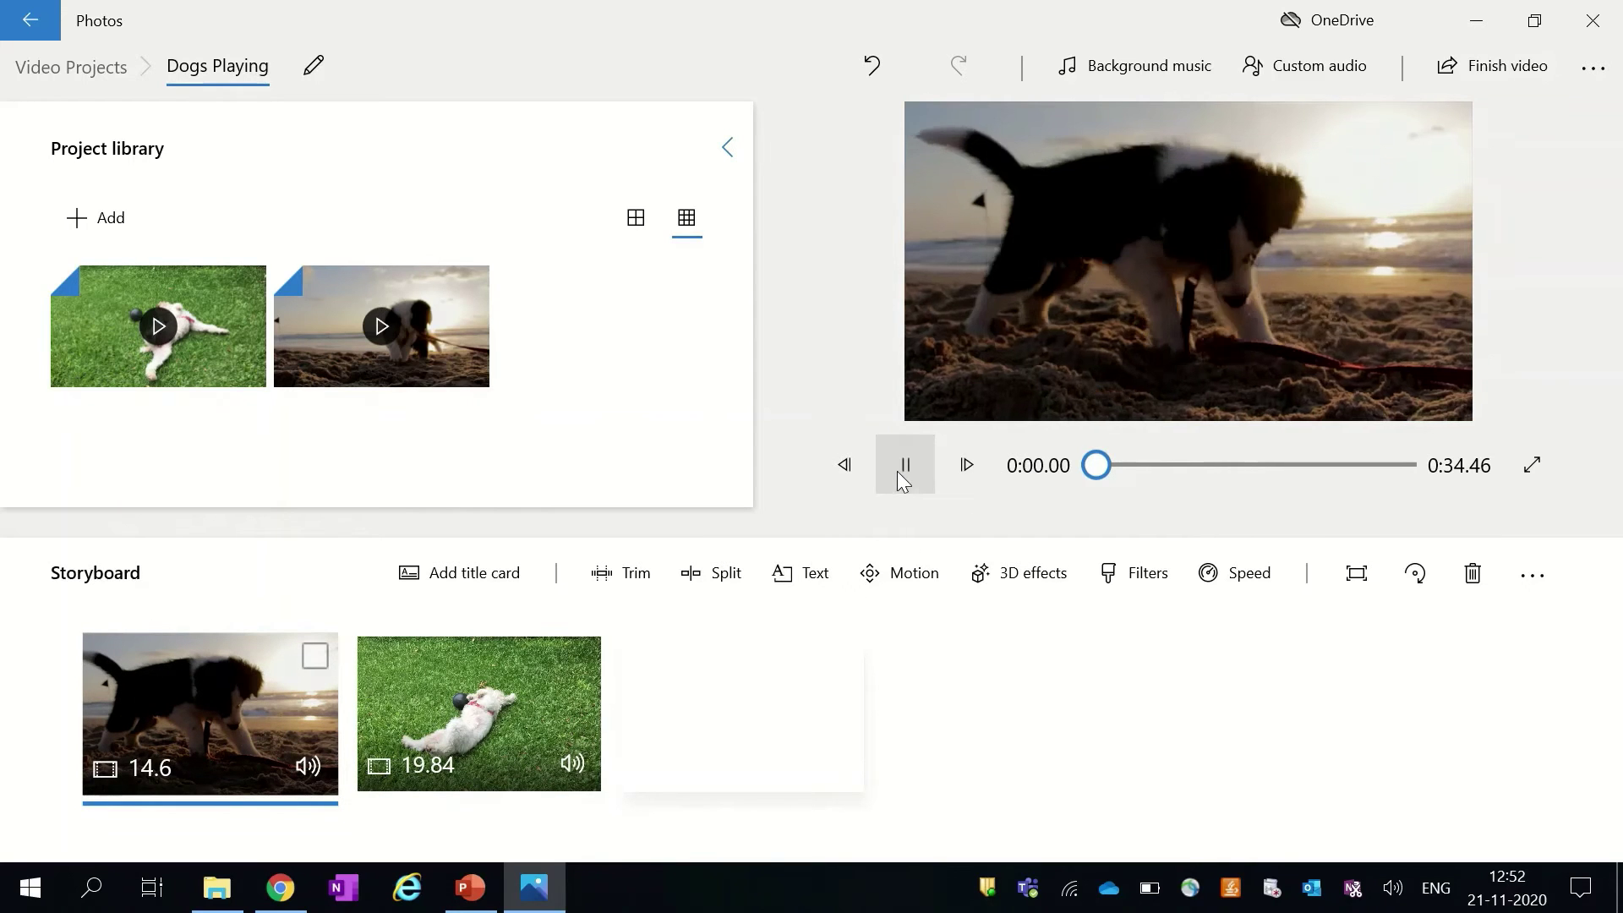
drag(1101, 465, 1165, 466)
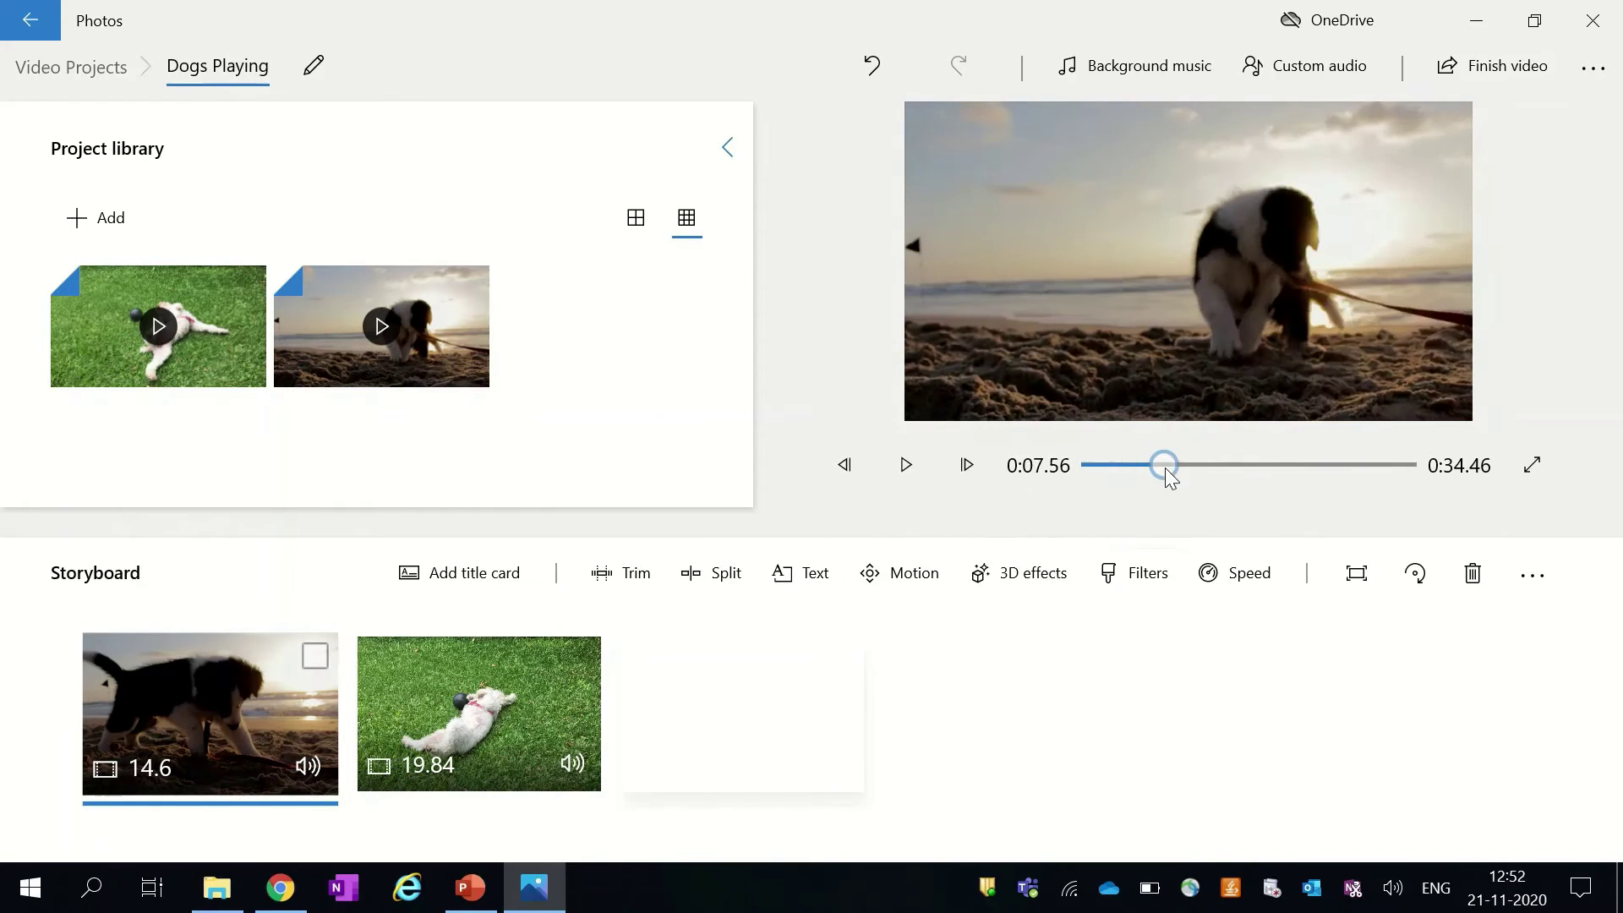
click(1193, 468)
click(1236, 466)
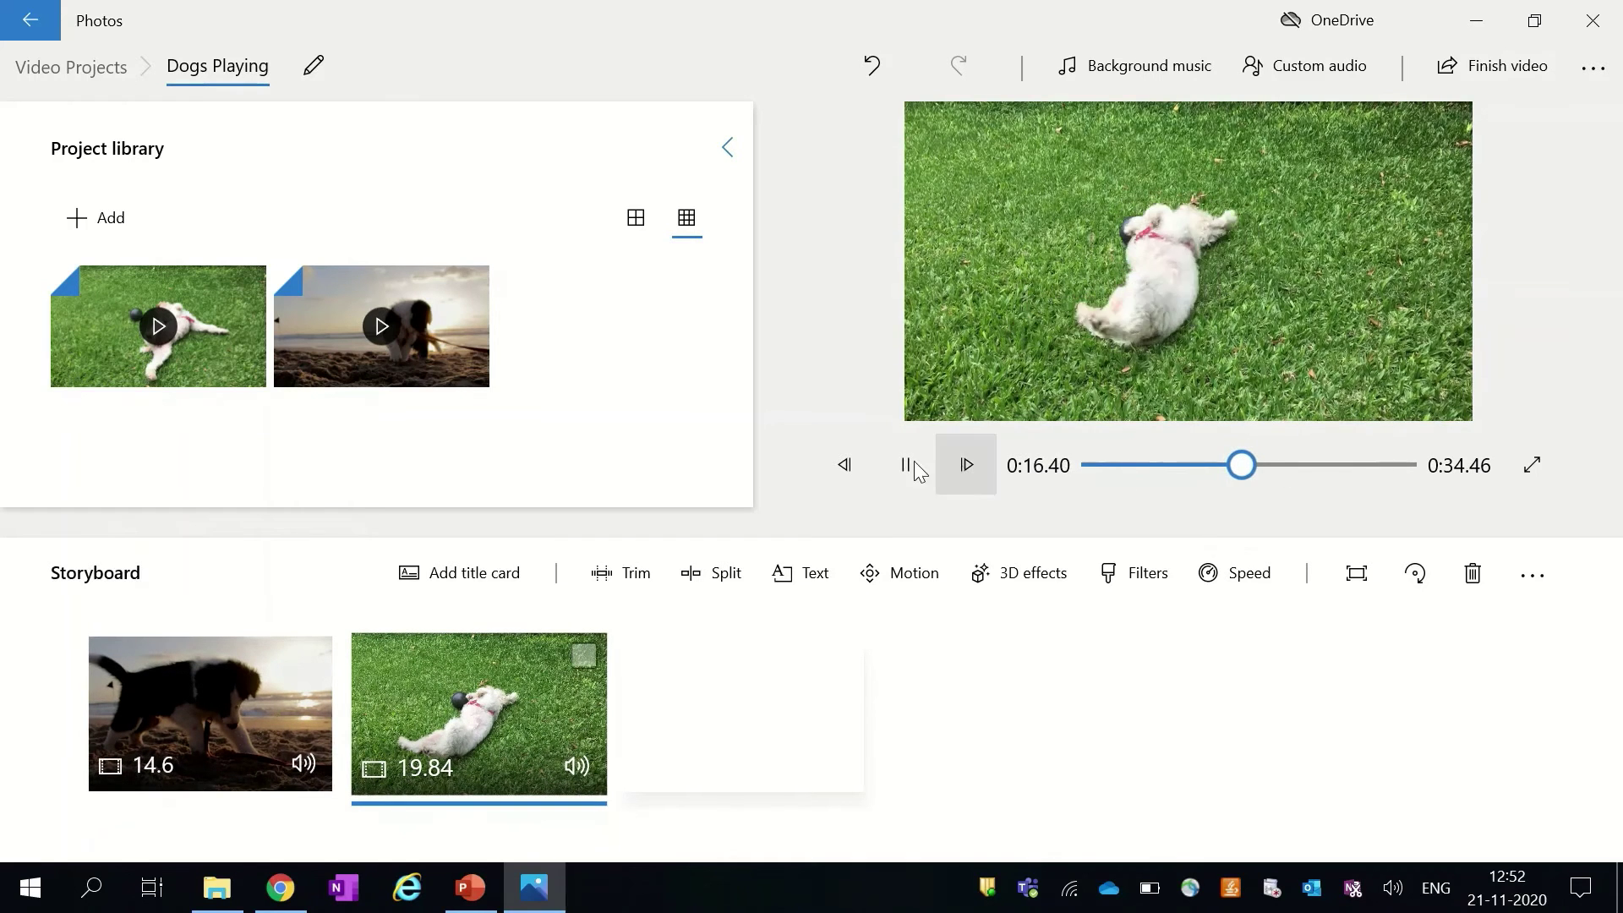
click(901, 461)
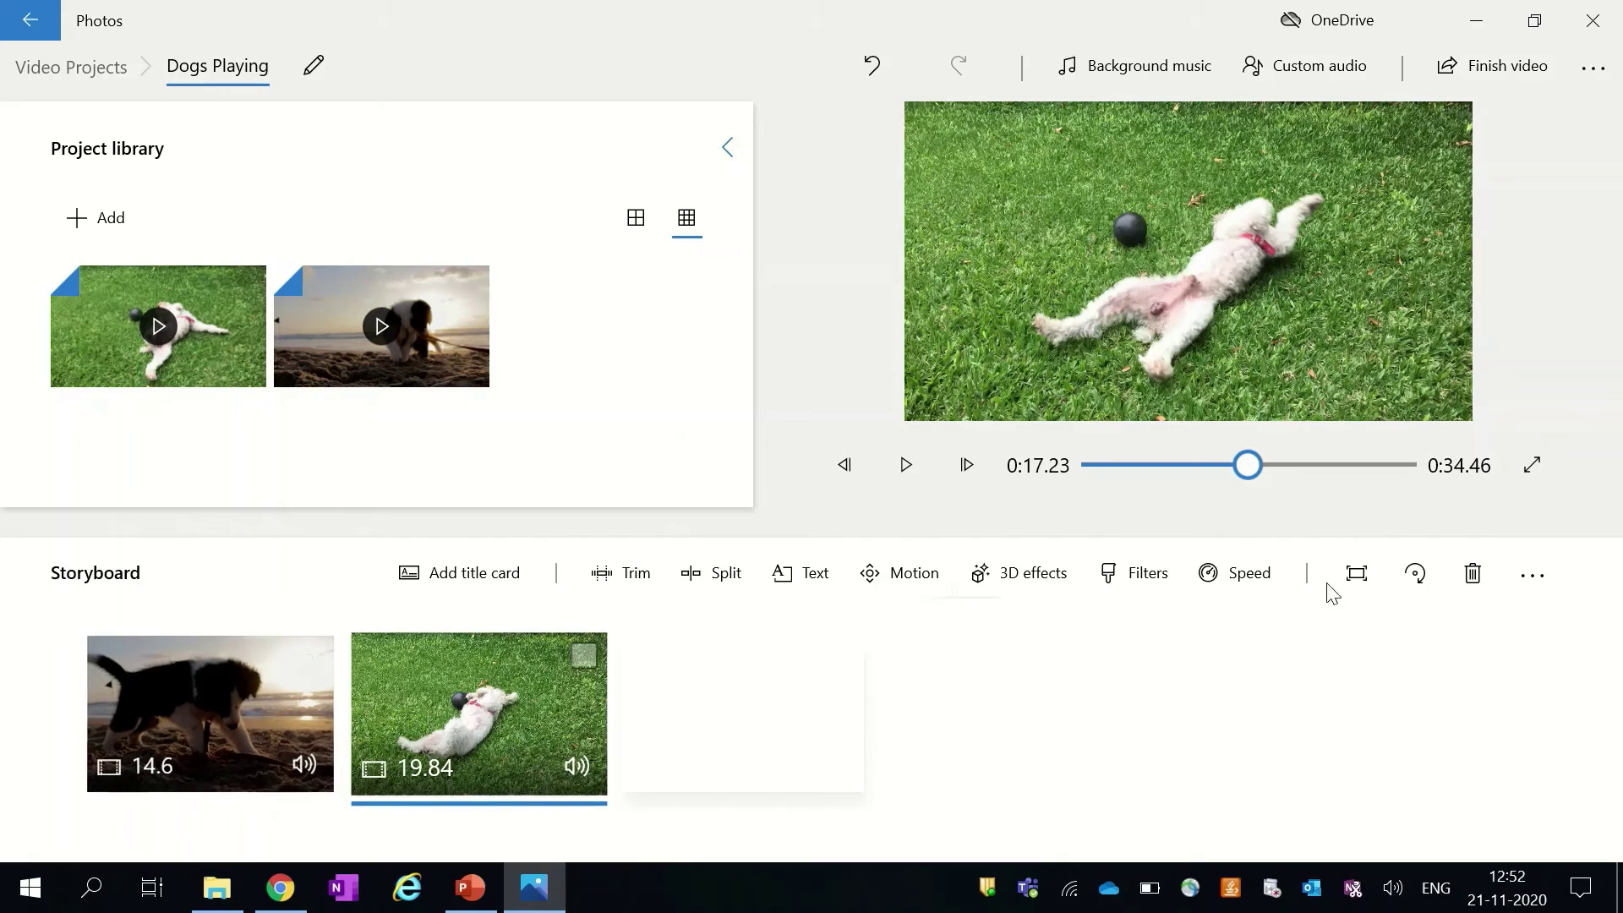
- Finish the video at High 1080p quality and start the export
click(1525, 77)
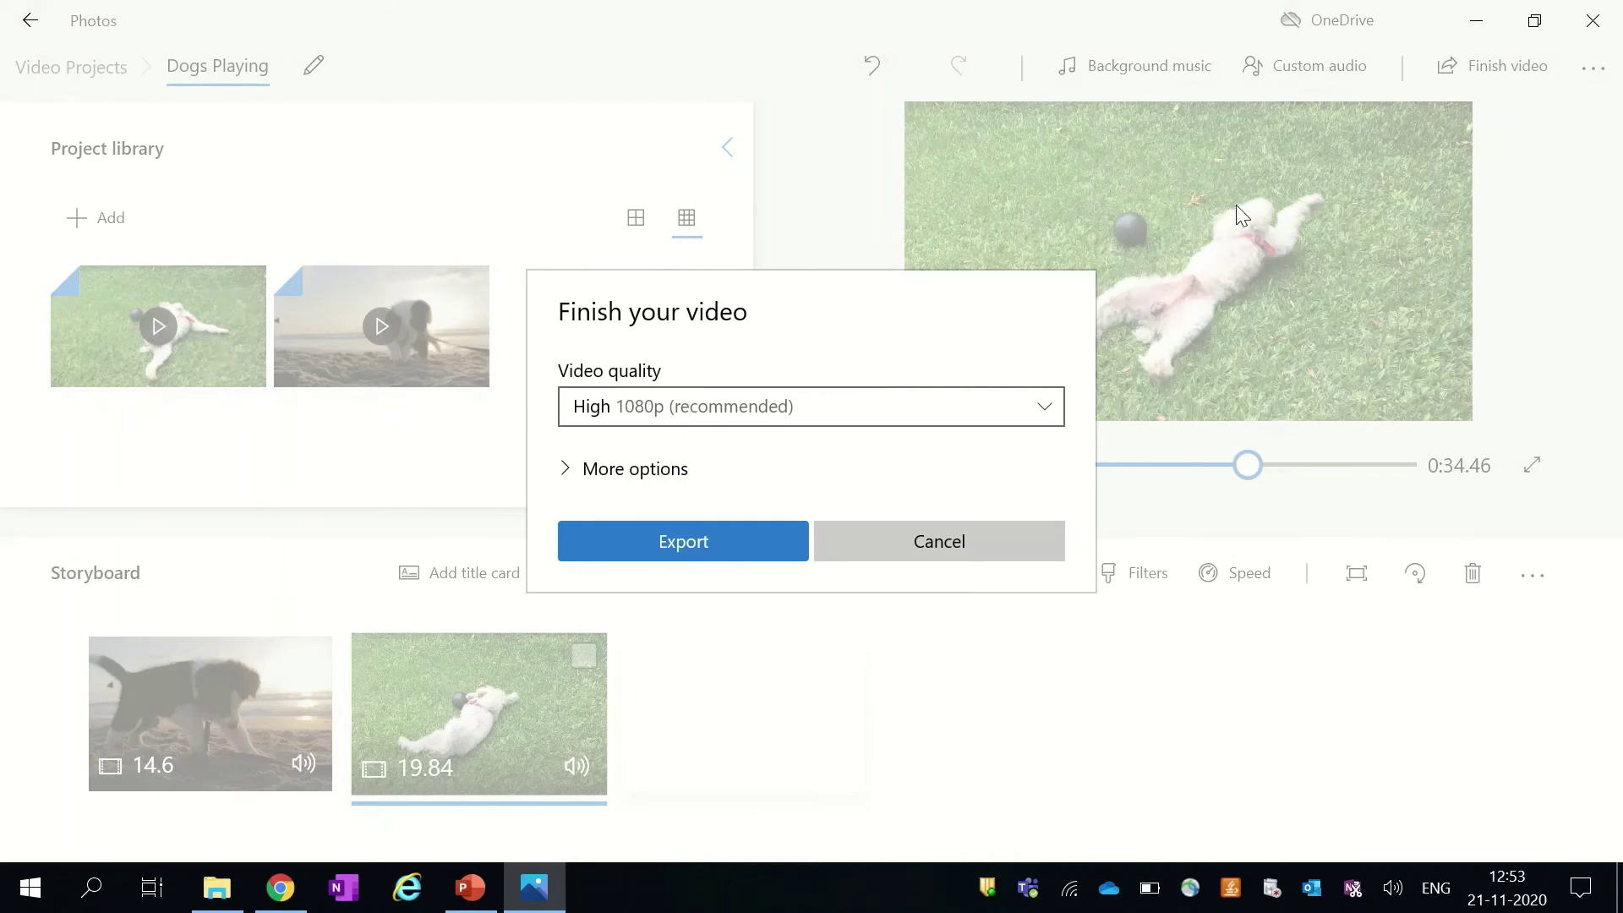
click(707, 545)
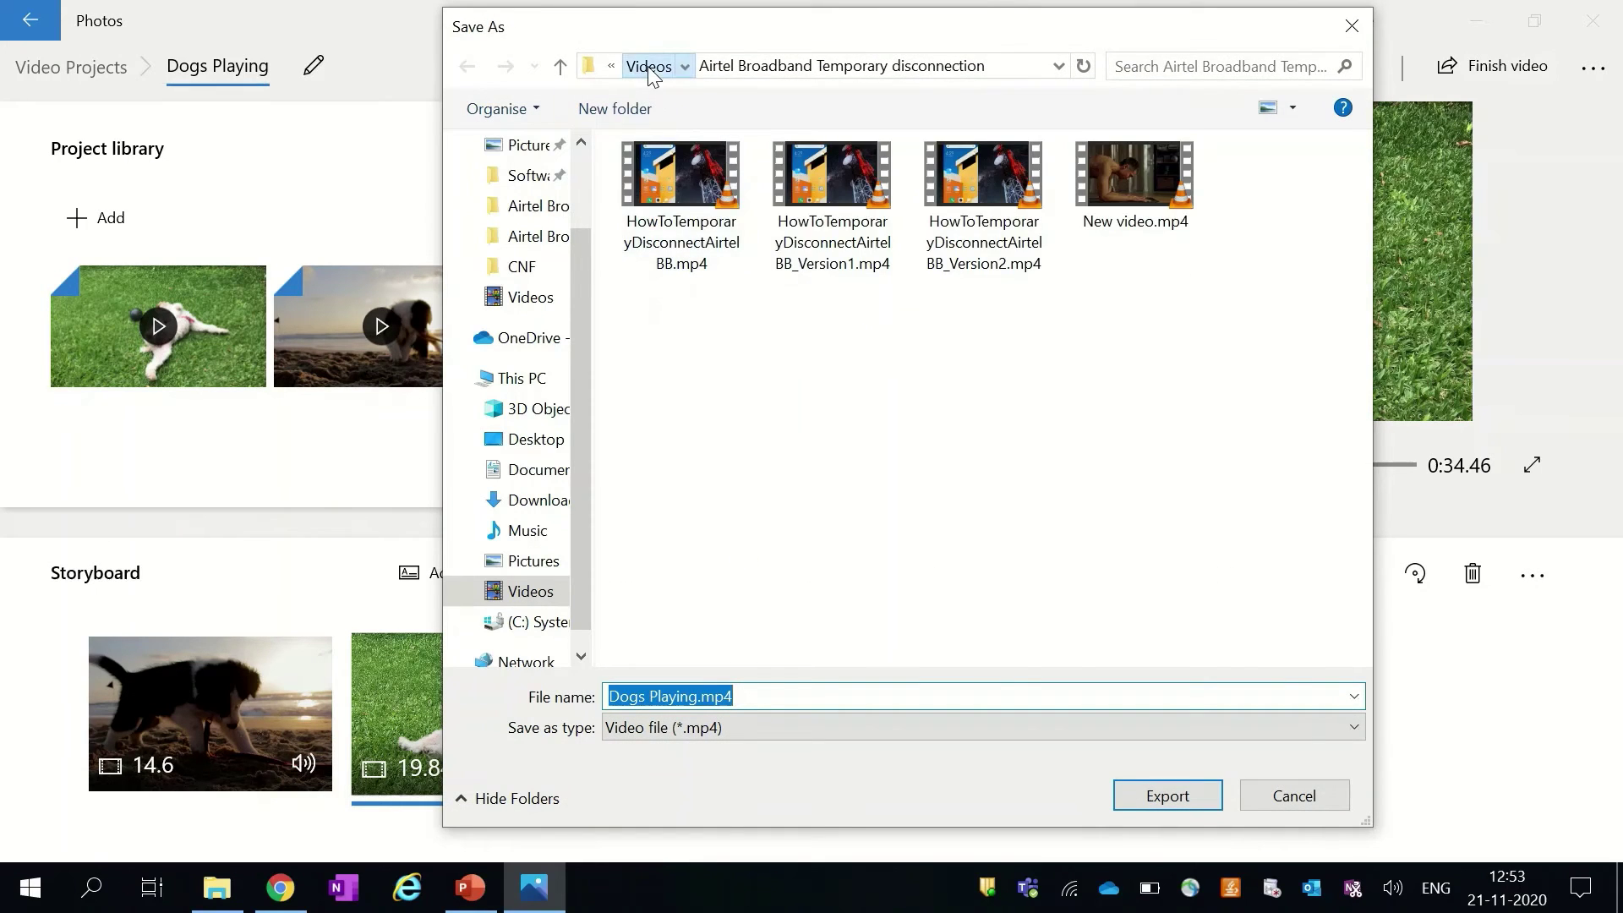
- Save the export as Dogs Playing.mp4 in Videos > Combine Video Clips
click(648, 66)
double_click(684, 266)
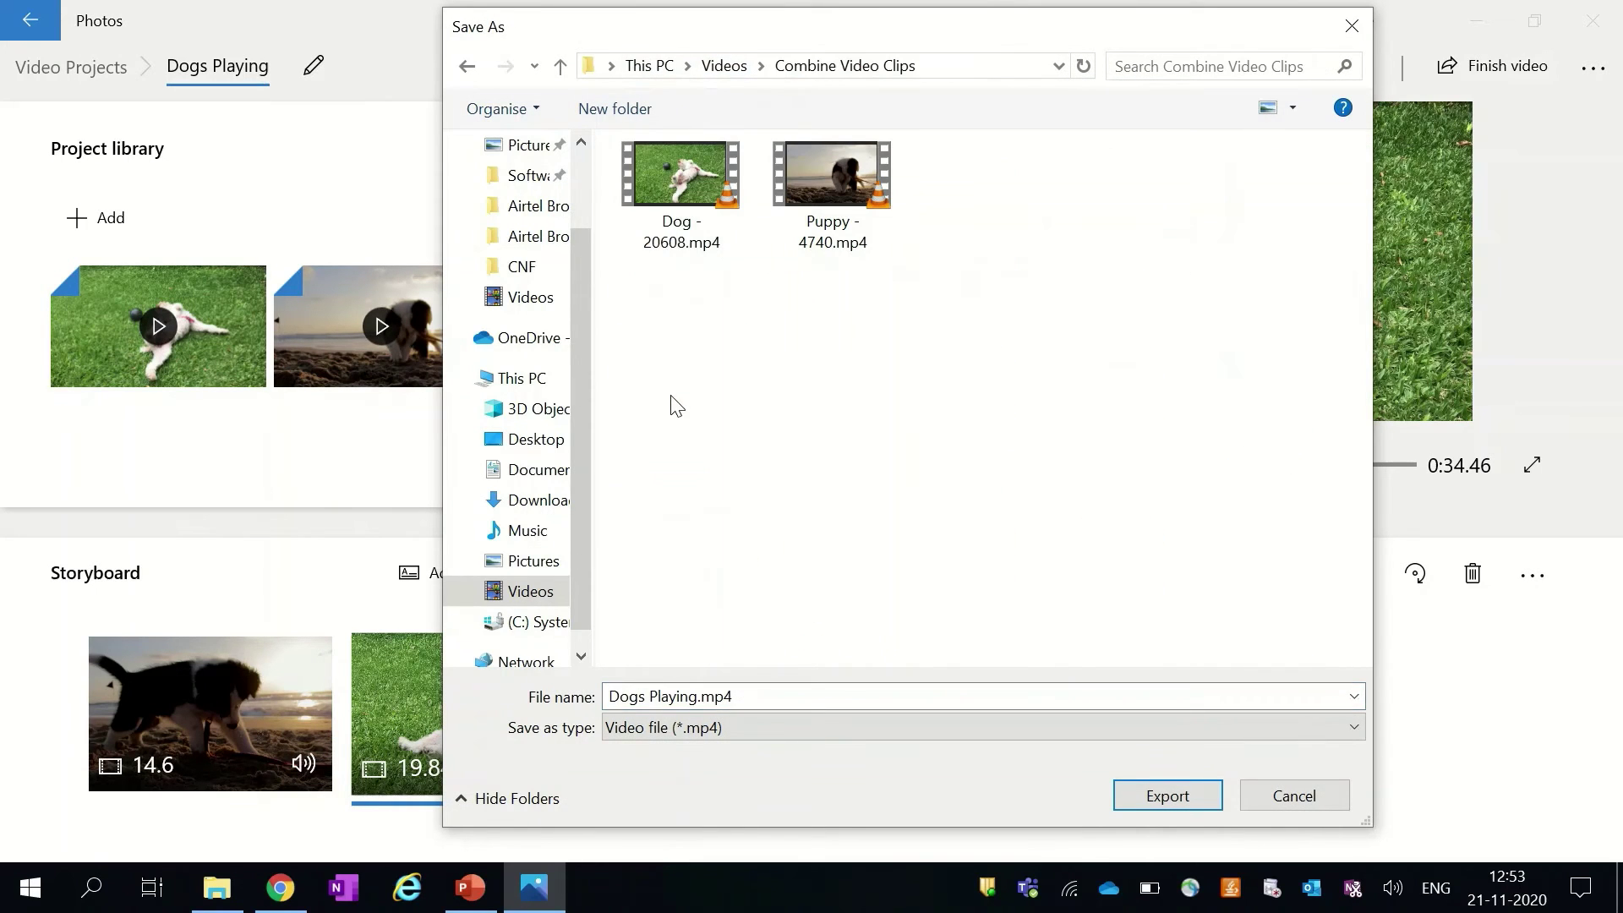
click(1161, 801)
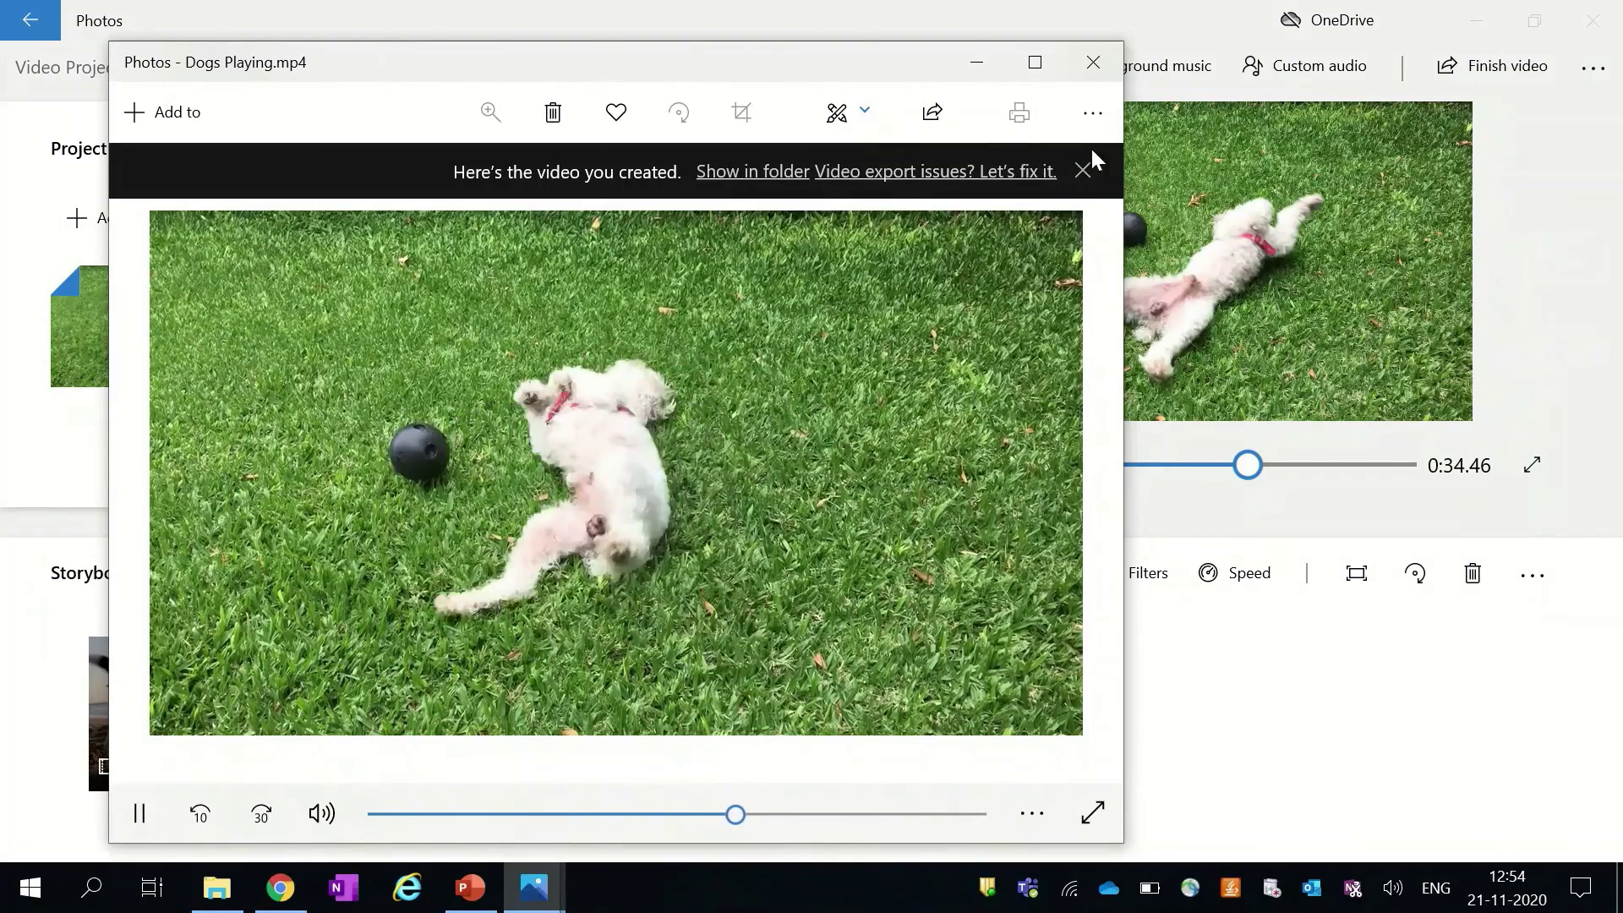
- Close the Photos player showing the exported Dogs Playing.mp4
click(1092, 62)
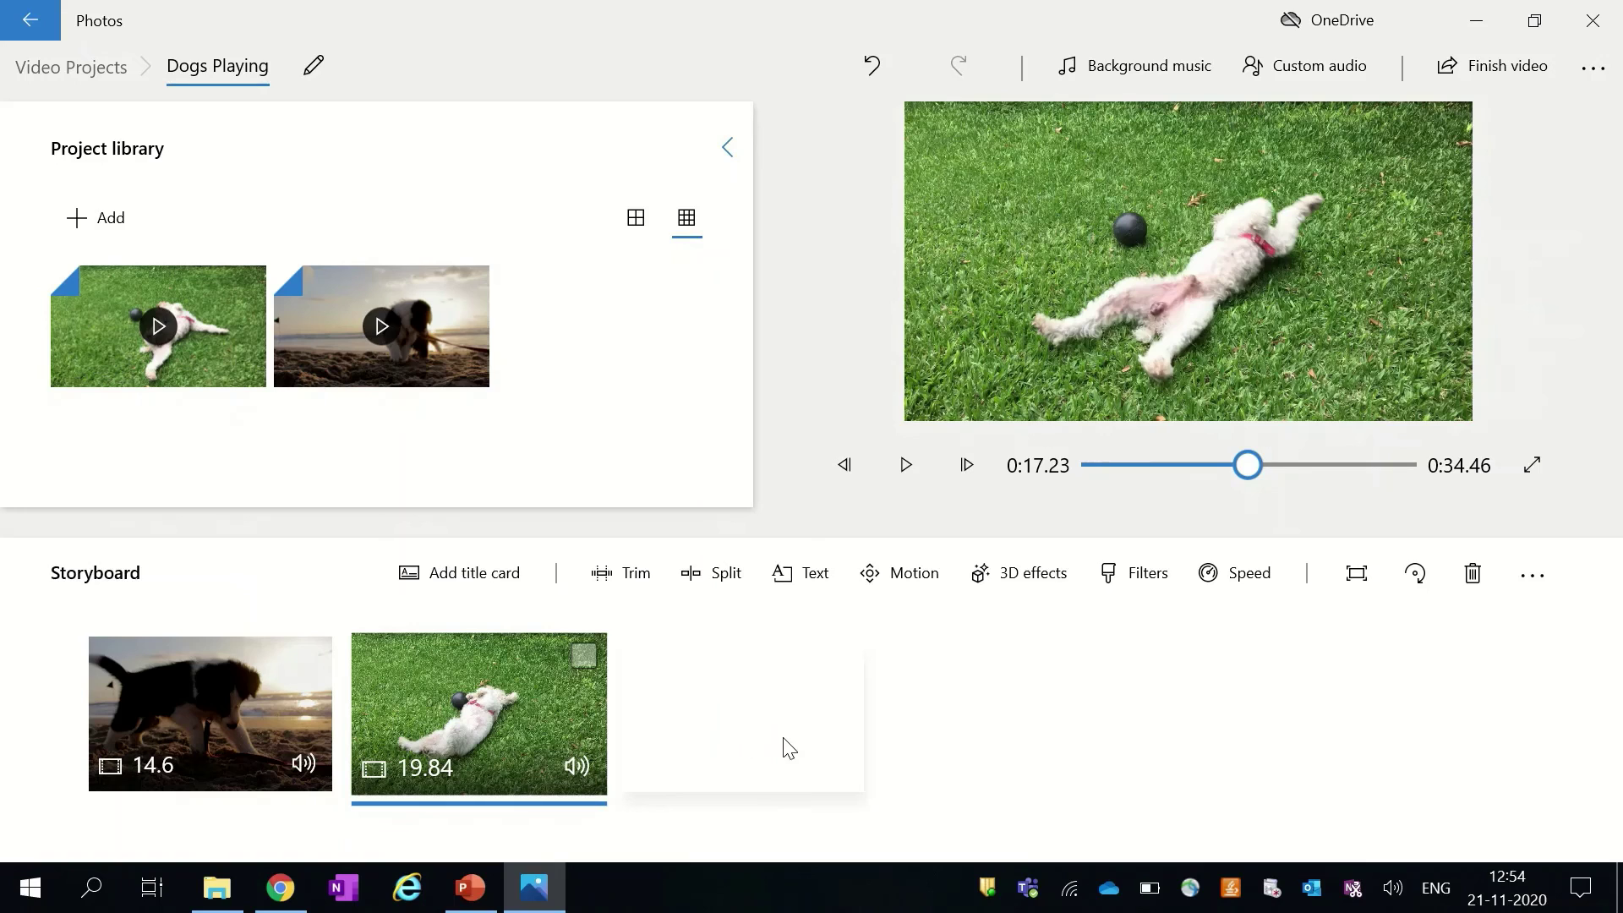